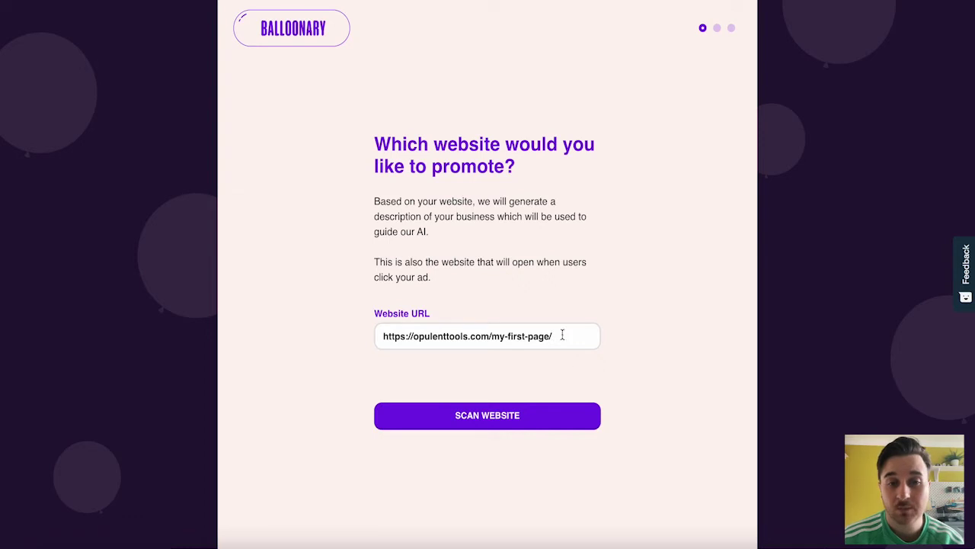
# Scan the website, then correct the business name to Opulenttools and review the description
pyautogui.click(478, 421)
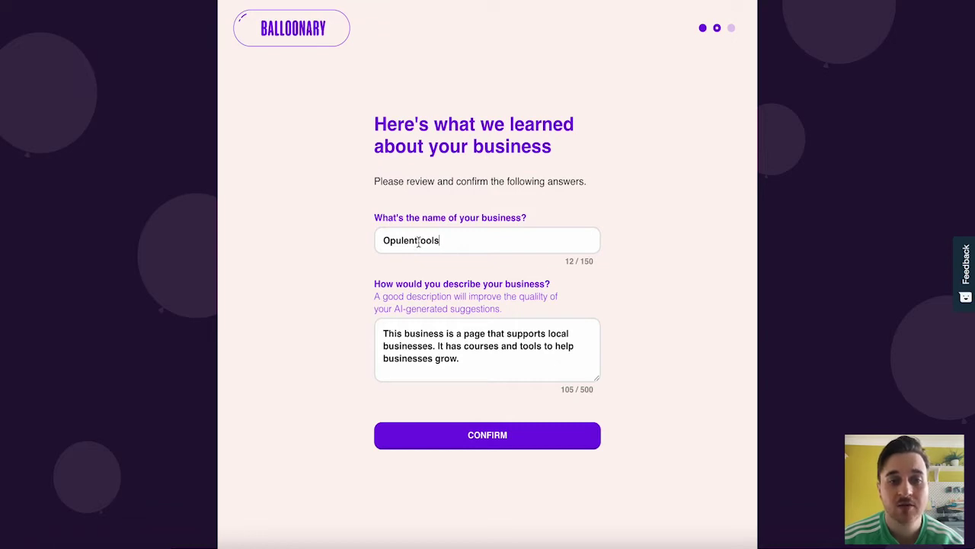
pyautogui.moveTo(460, 360); pyautogui.dragTo(388, 327)
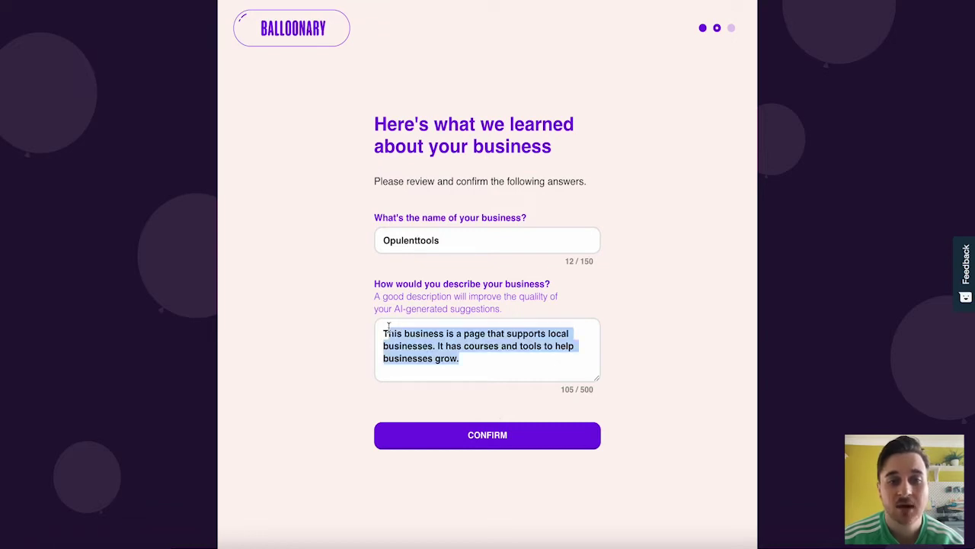
pyautogui.click(481, 360)
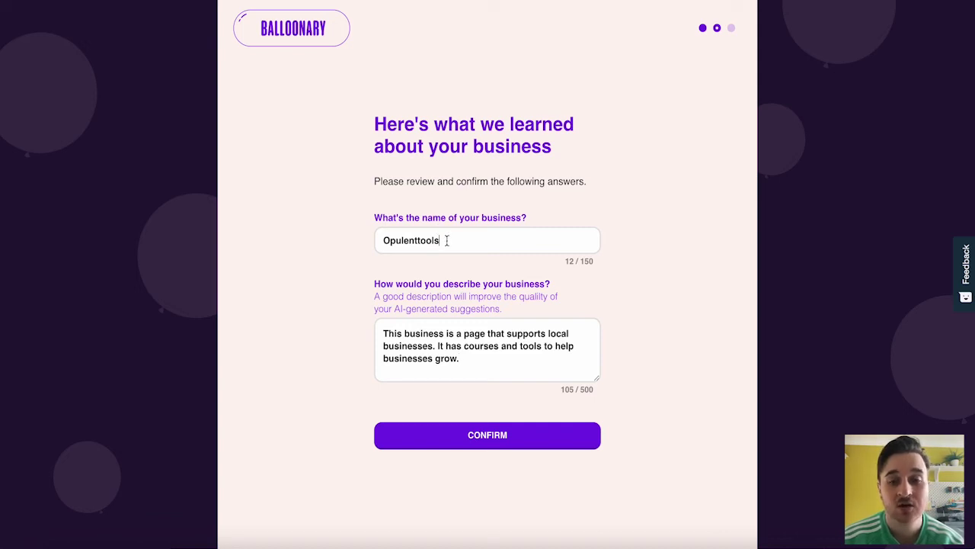
pyautogui.press('BackSpace')
pyautogui.write('s')
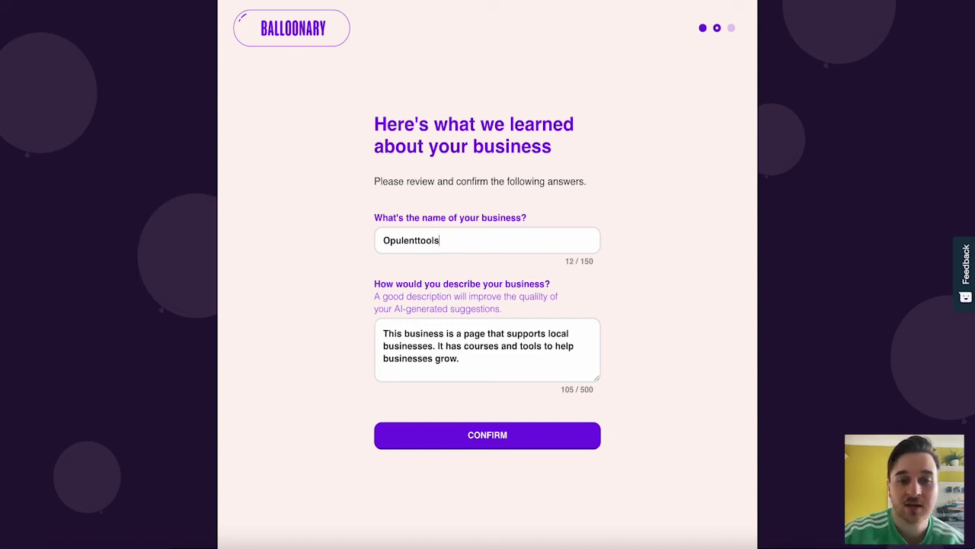
pyautogui.click(464, 365)
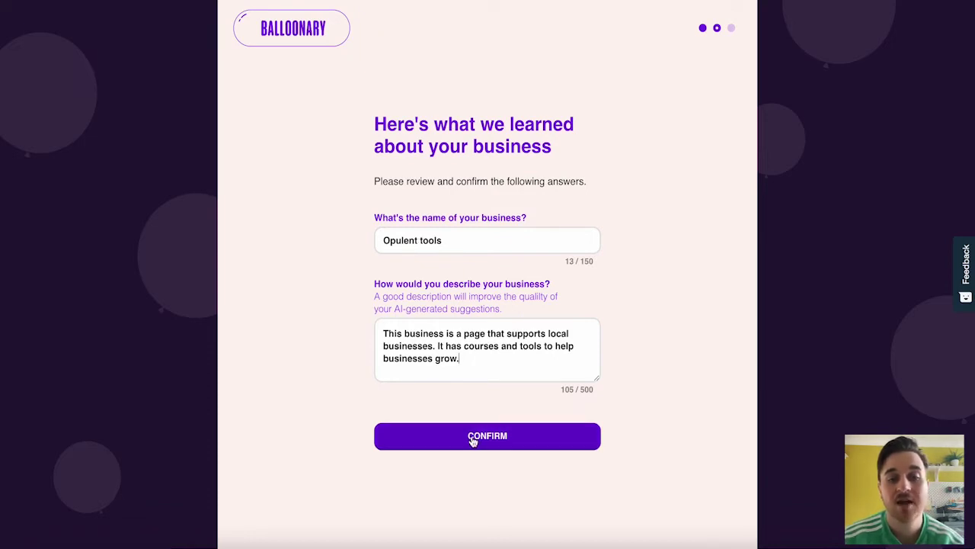
# Confirm the business details, pick Google Ads and generate the Google ad
pyautogui.click(472, 439)
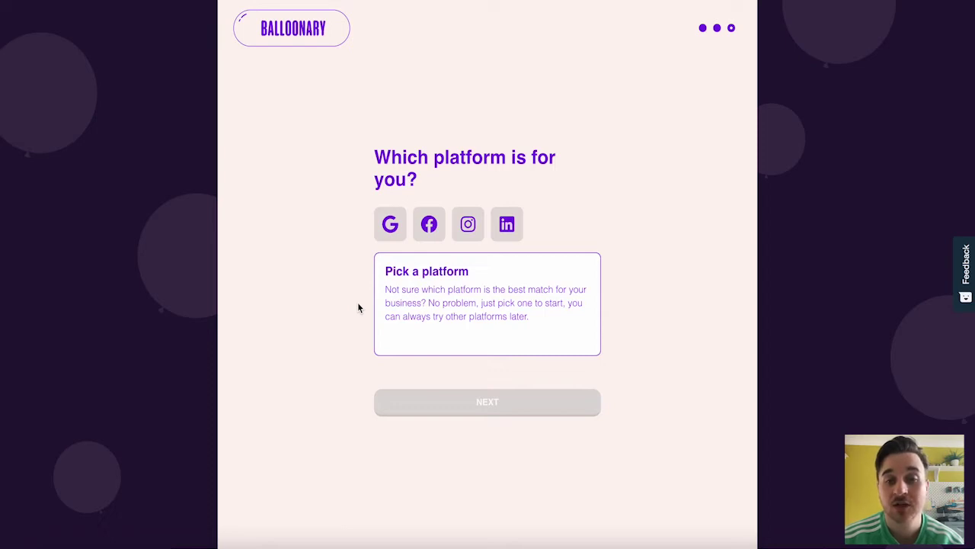
pyautogui.click(400, 231)
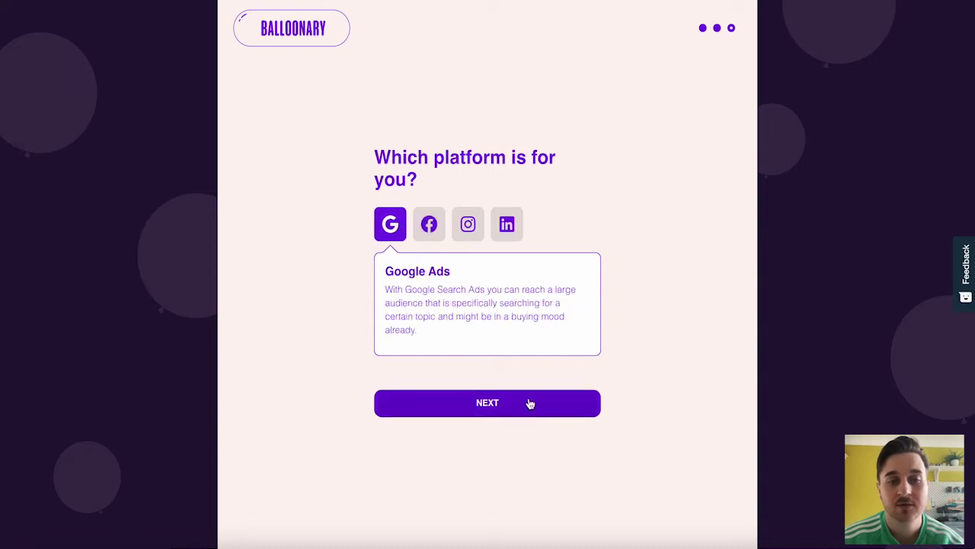
pyautogui.click(484, 404)
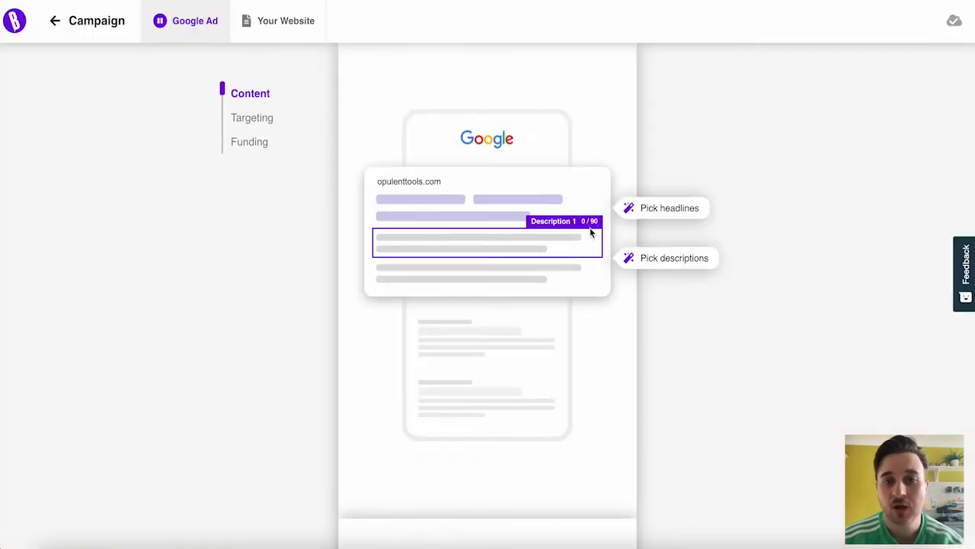
# Choose 'Grow your business' from the AI headline suggestions as Headline 1
pyautogui.click(661, 209)
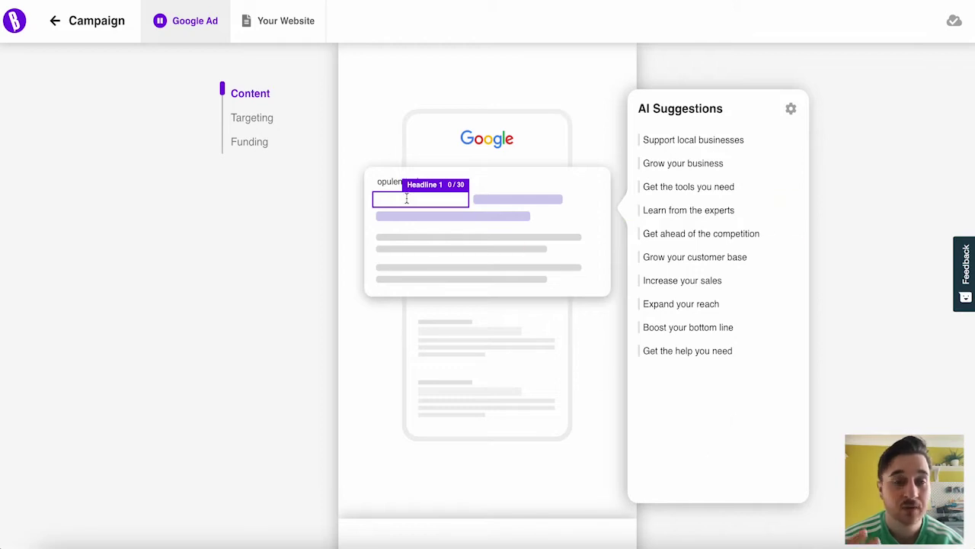
pyautogui.click(709, 166)
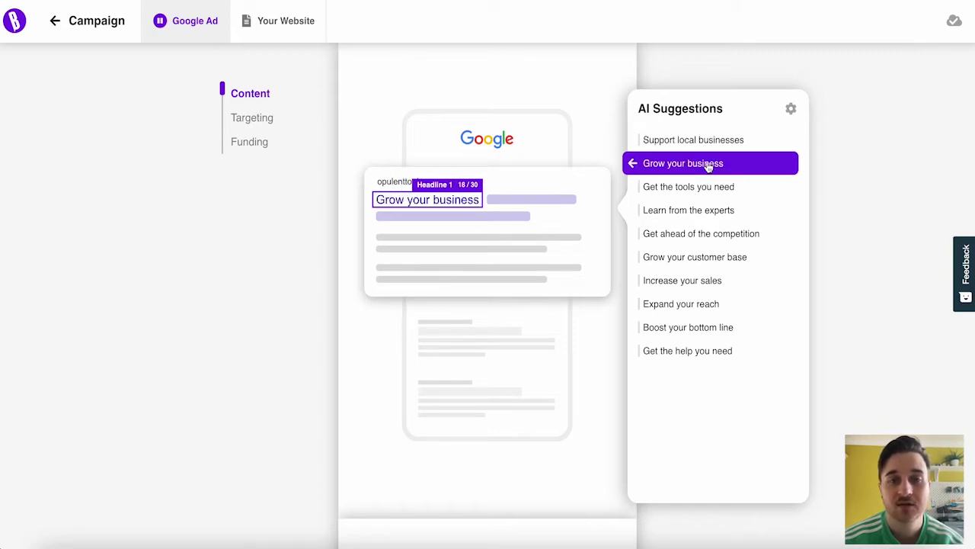
pyautogui.click(536, 200)
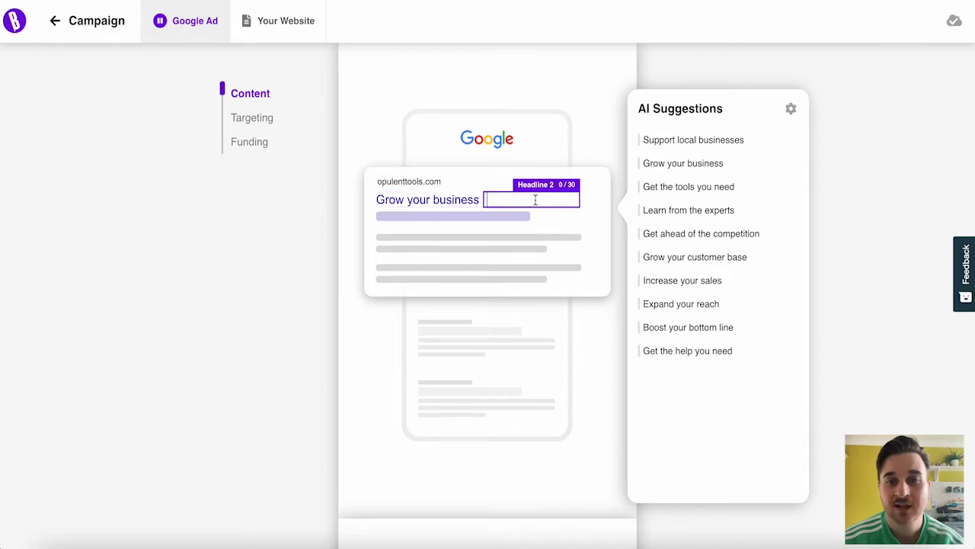
# Use 'Learn from the experts' for Headline 2 and the knowledgeable-staff suggestion for Description 1
pyautogui.click(712, 220)
pyautogui.click(454, 251)
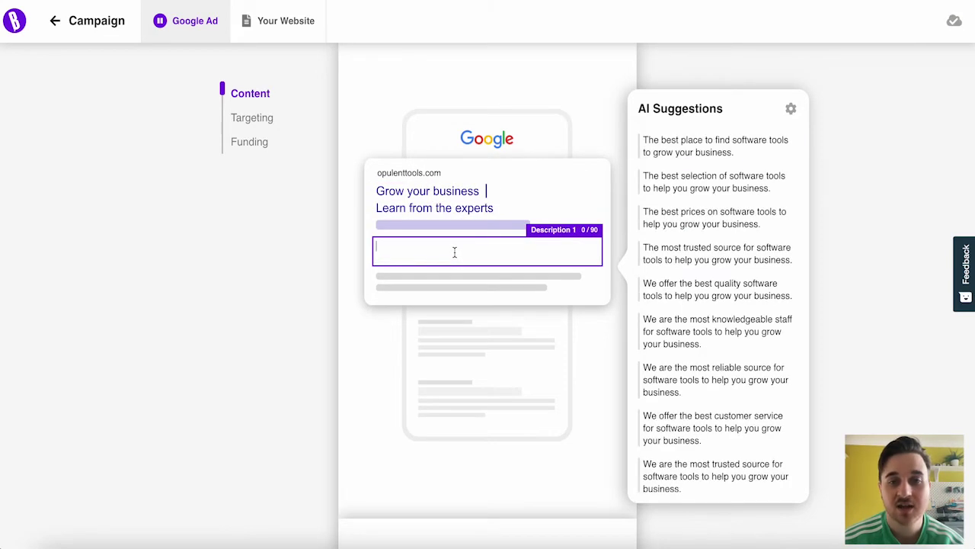
pyautogui.click(759, 348)
pyautogui.click(505, 281)
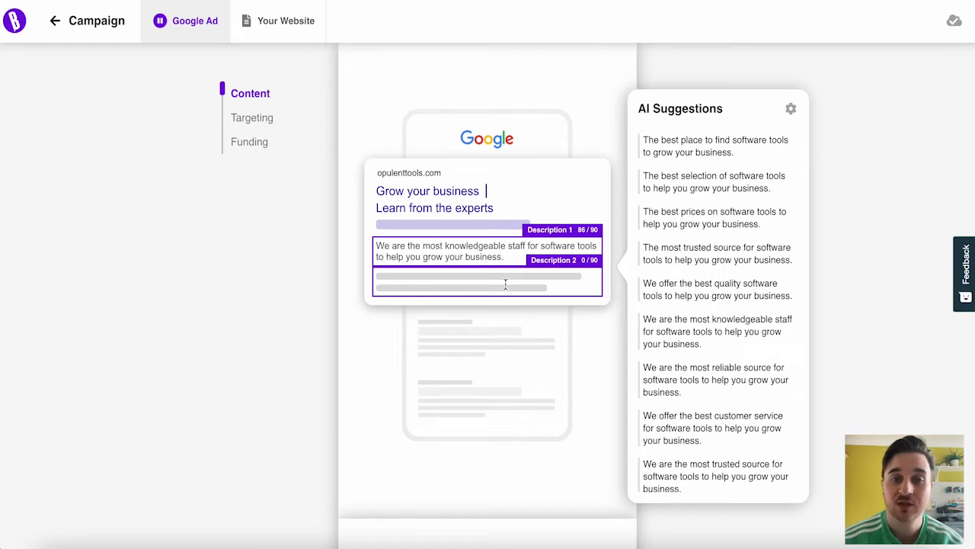
pyautogui.click(466, 226)
pyautogui.click(734, 81)
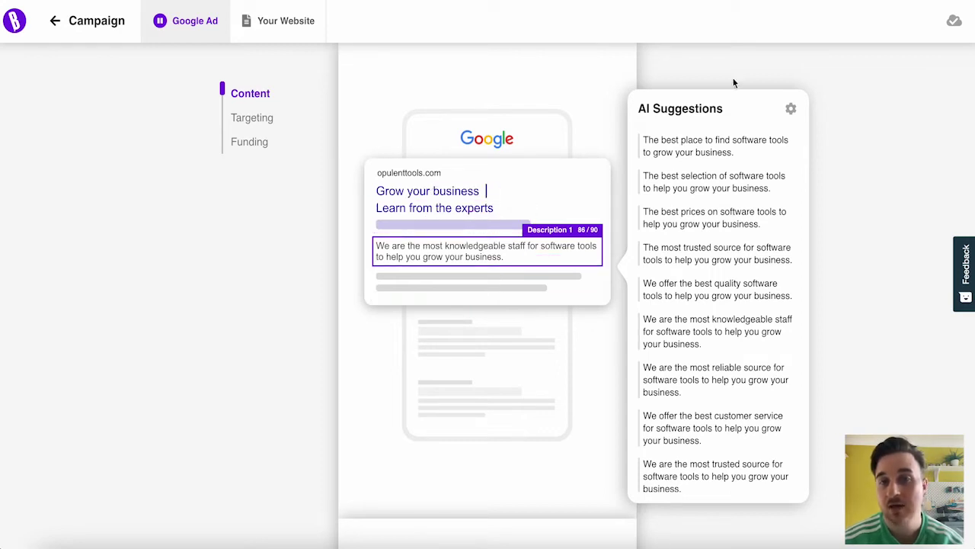
# Add United Kingdom, United States, France and Germany as target locations
pyautogui.scroll(-10, 579, 336)
pyautogui.scroll(-2, 579, 340)
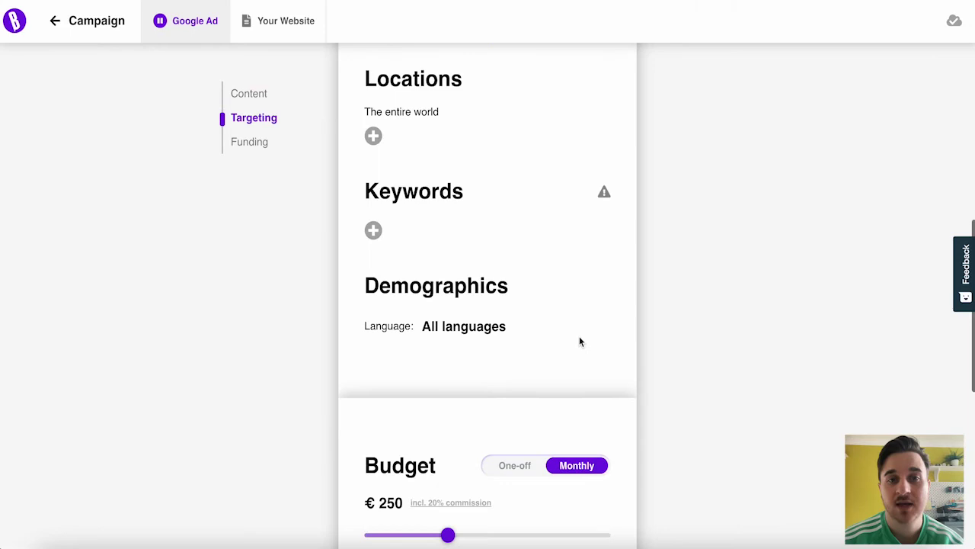
pyautogui.scroll(2, 579, 340)
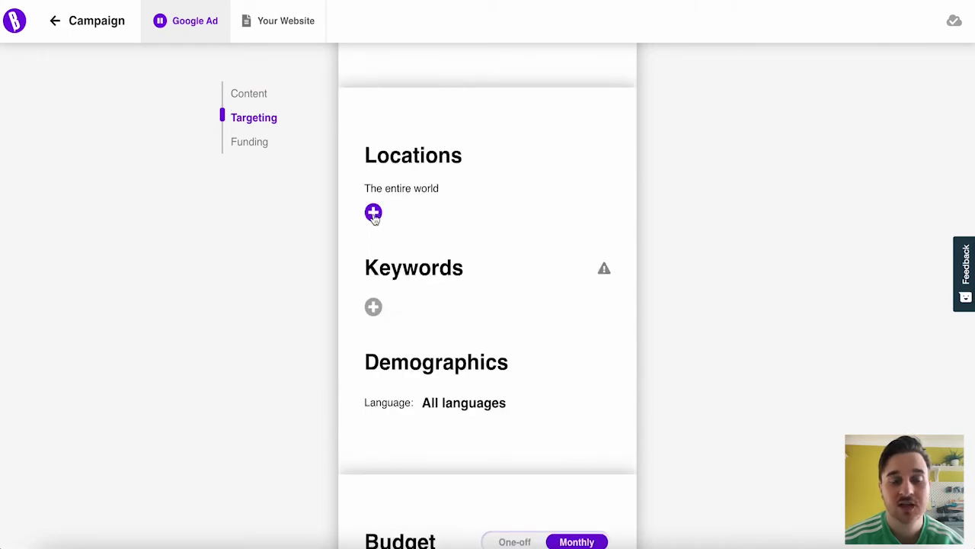
pyautogui.click(373, 213)
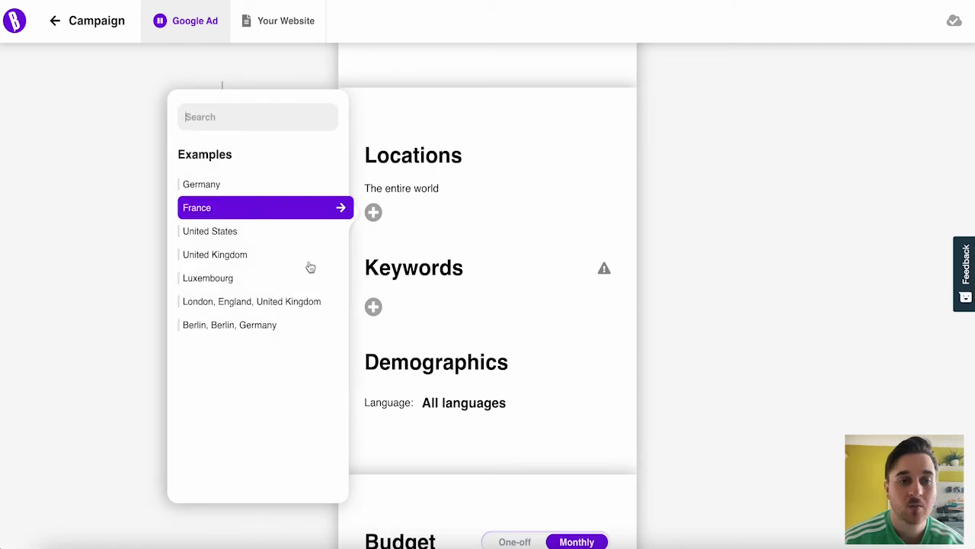
pyautogui.click(258, 256)
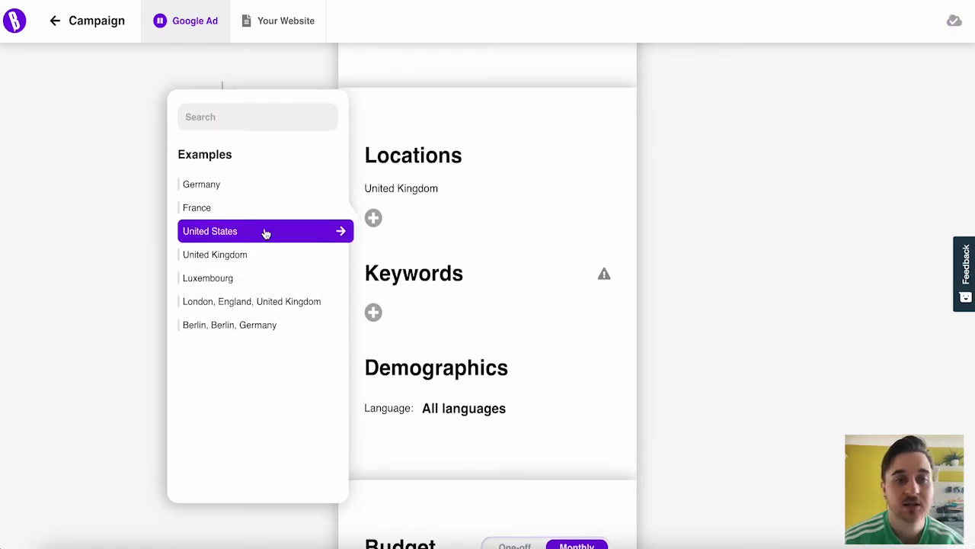
pyautogui.click(265, 233)
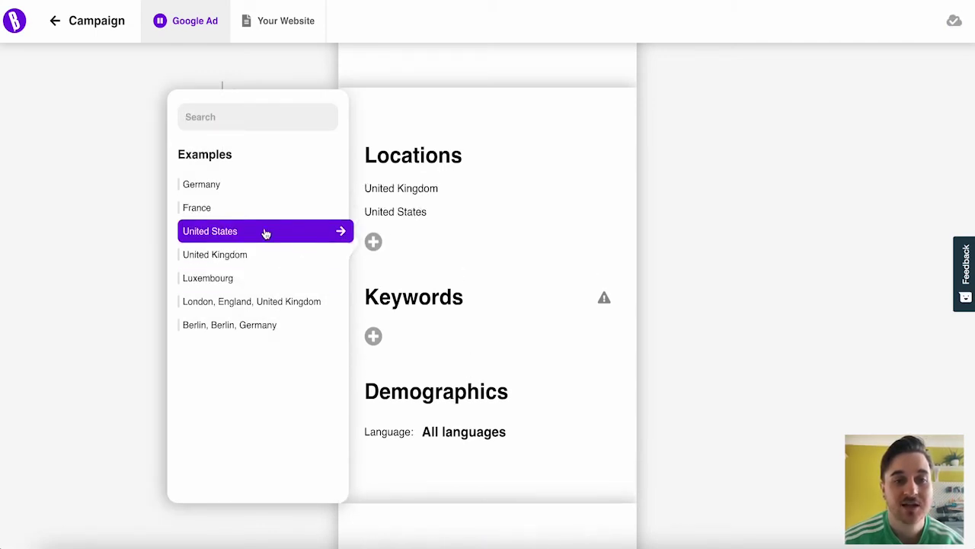
pyautogui.click(243, 207)
pyautogui.click(236, 188)
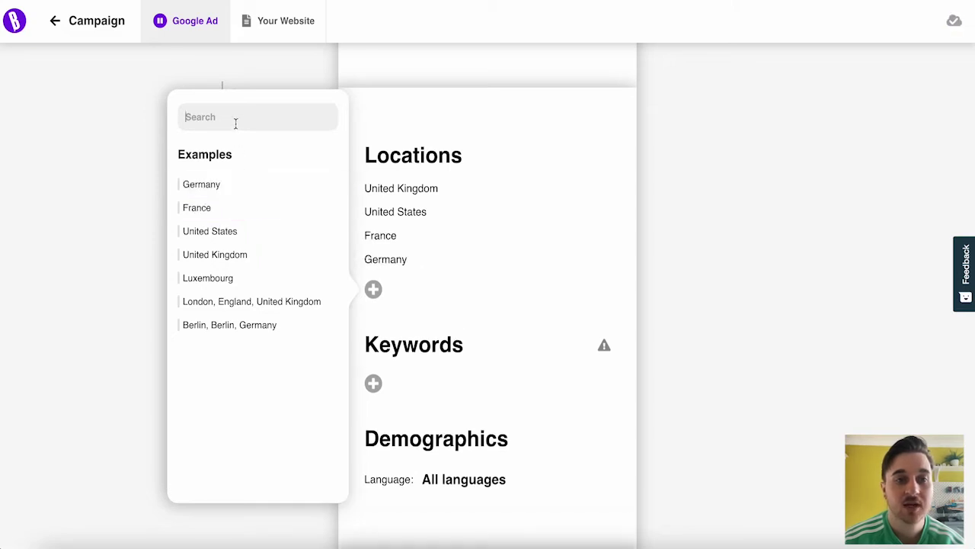
# Search 'austr' to add Australia as a location, then clear the search box
pyautogui.click(236, 118)
pyautogui.write('austr')
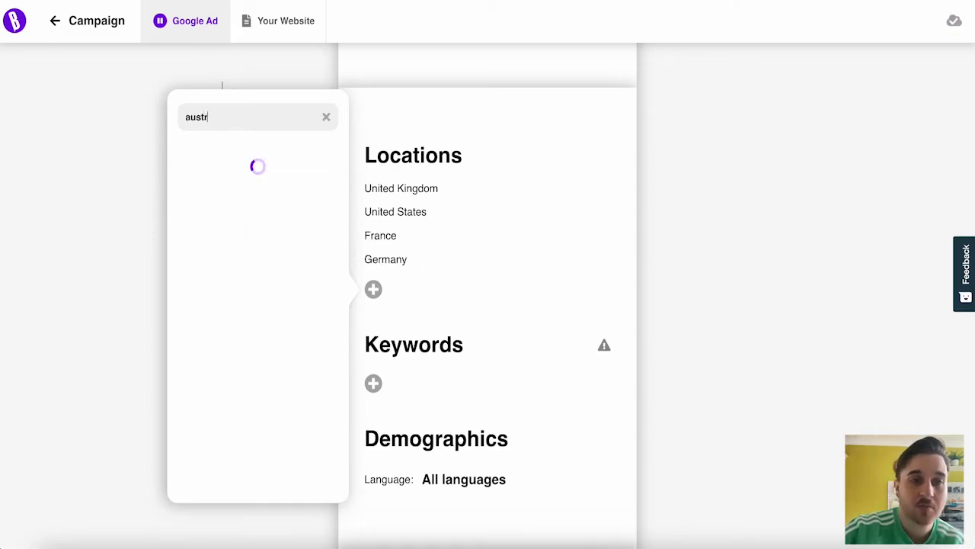
pyautogui.click(251, 191)
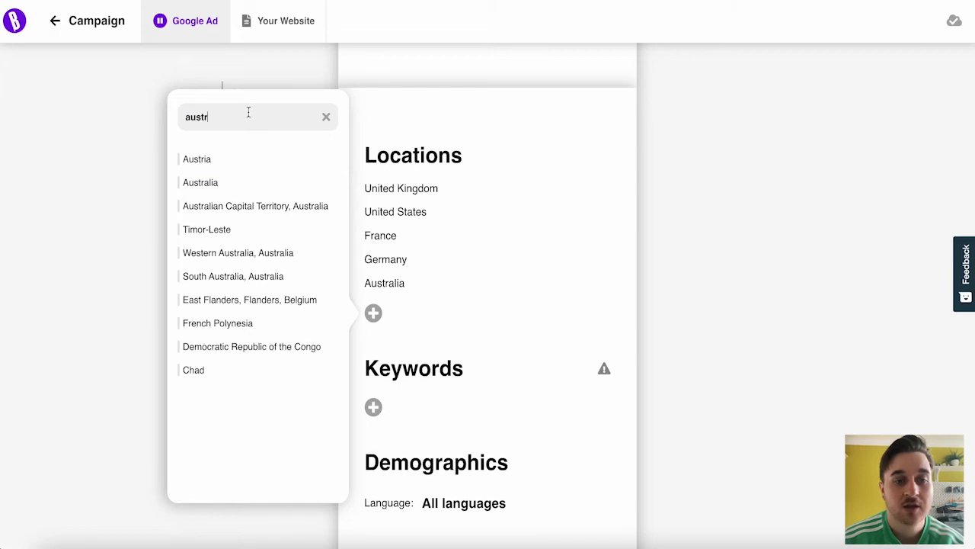
pyautogui.click(249, 112)
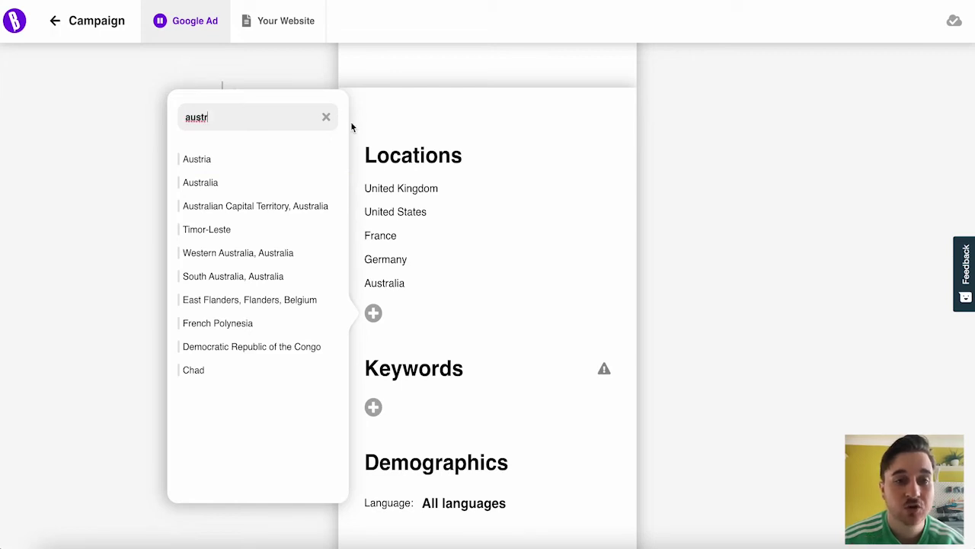
pyautogui.click(326, 117)
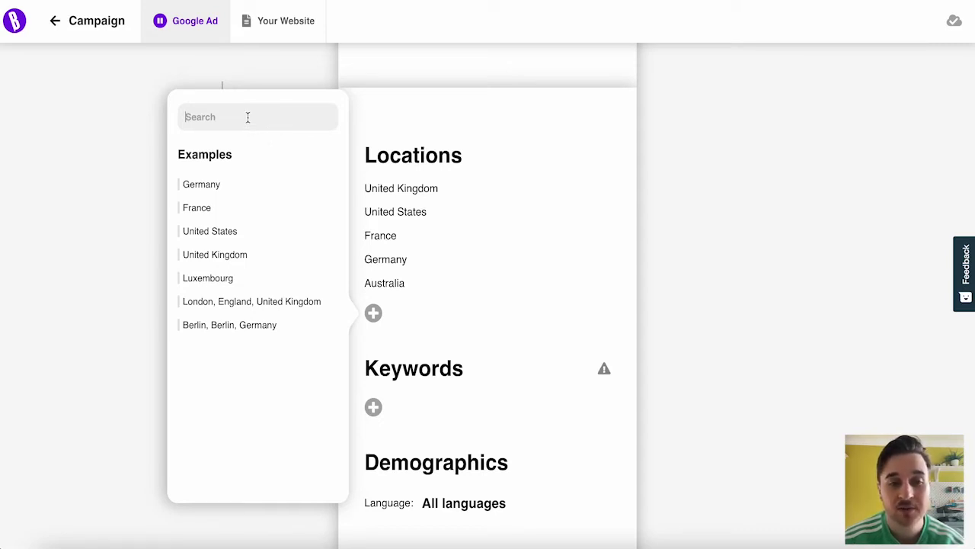
# Add keywords local business, business growth, business courses, business tools, local business support, business growth courses, business growth tools, local business growth
pyautogui.scroll(-3, 687, 159)
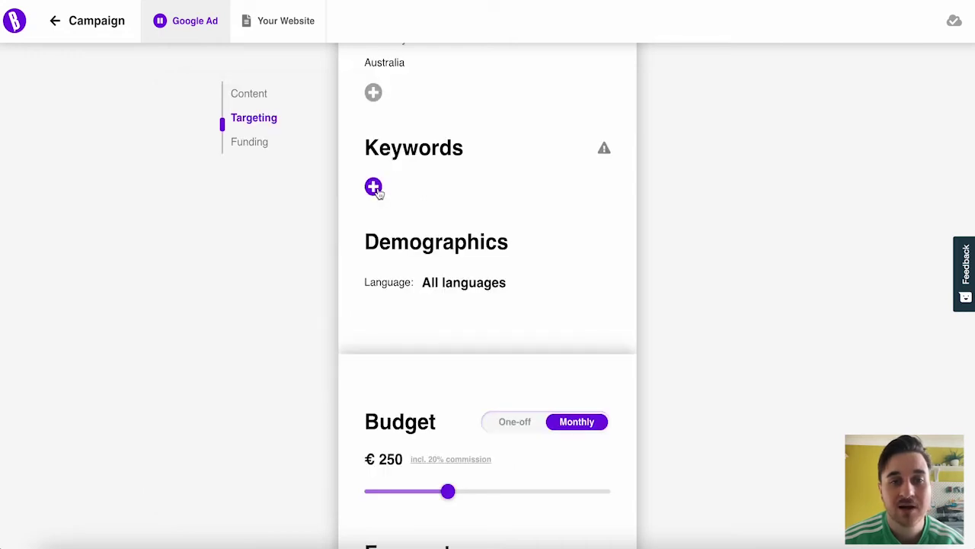
pyautogui.click(373, 187)
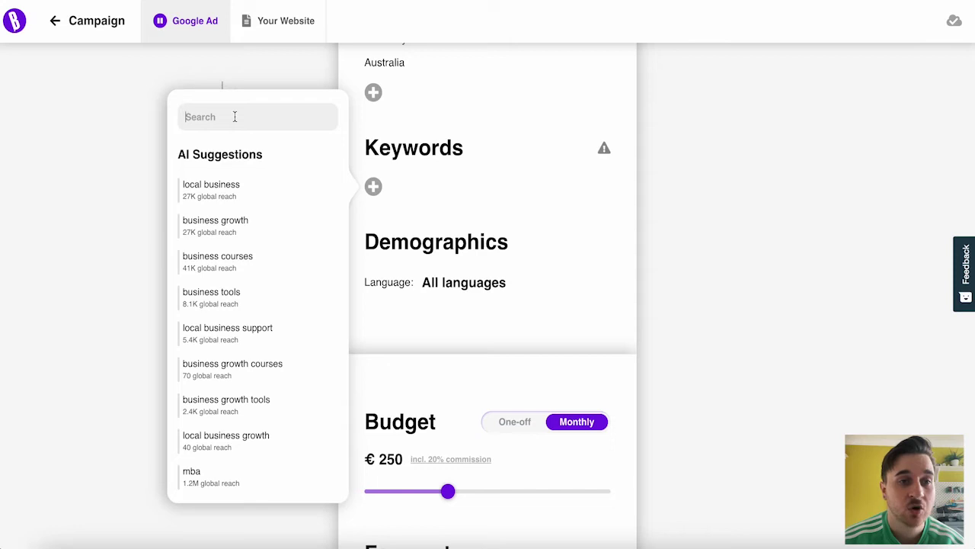
pyautogui.click(285, 197)
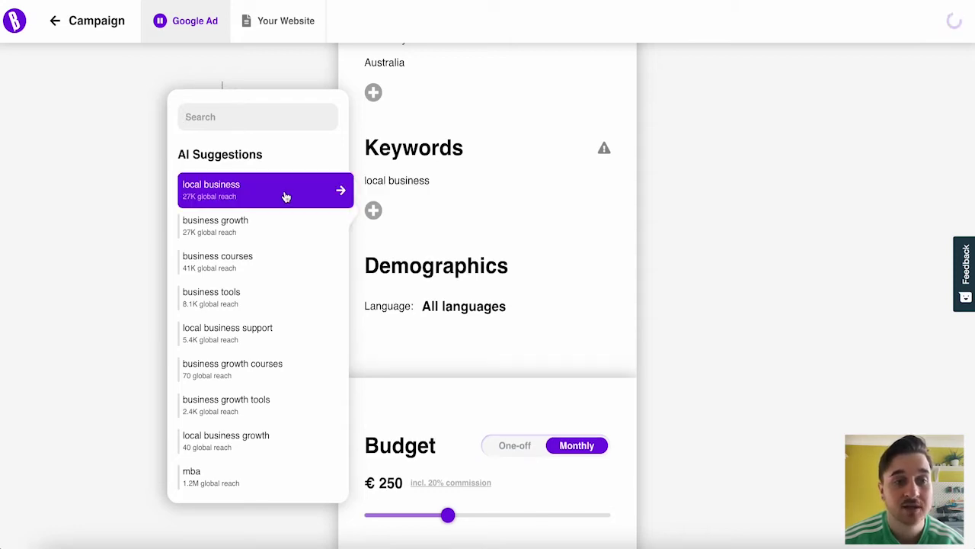
pyautogui.click(266, 224)
pyautogui.click(266, 259)
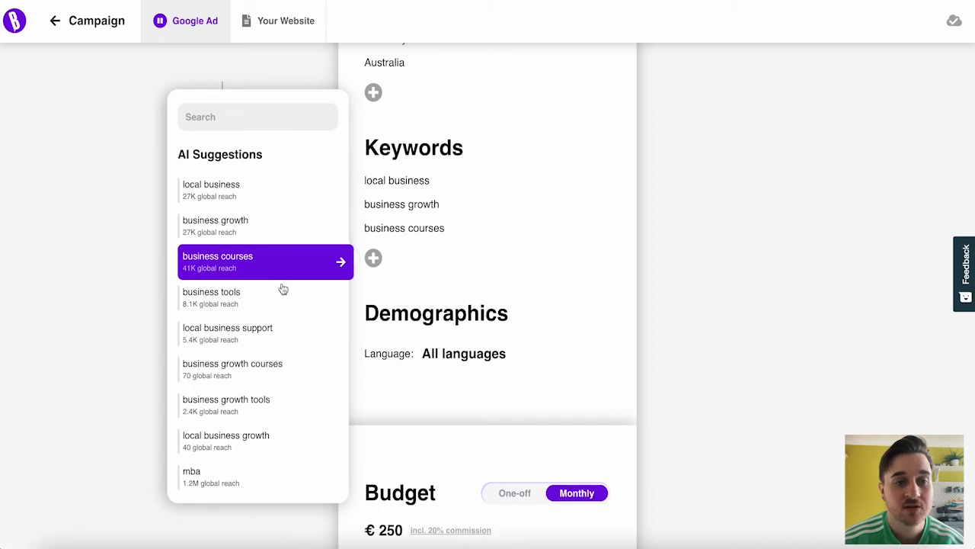
pyautogui.click(259, 297)
pyautogui.click(264, 340)
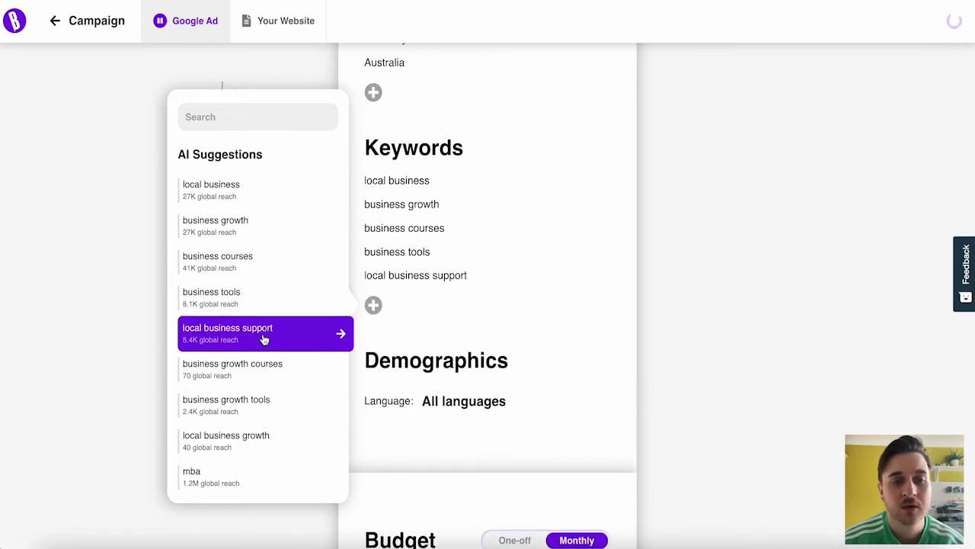
pyautogui.click(275, 376)
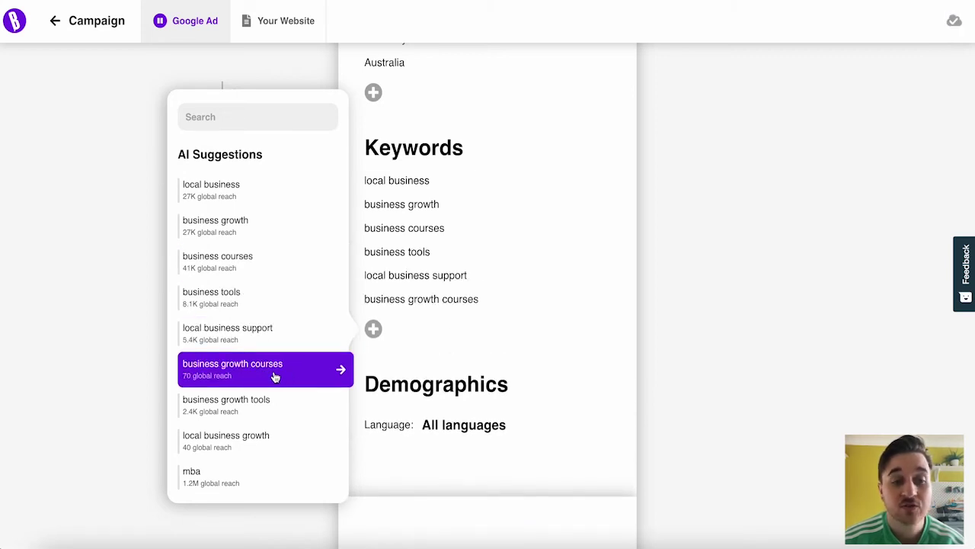
pyautogui.click(271, 416)
pyautogui.click(273, 440)
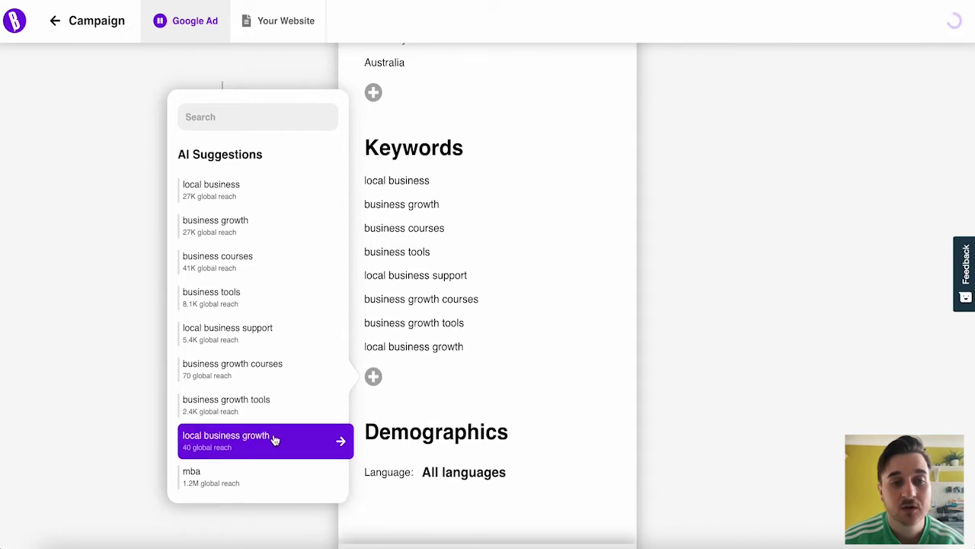
# Set the ad language to English
pyautogui.scroll(-3, 525, 367)
pyautogui.click(466, 219)
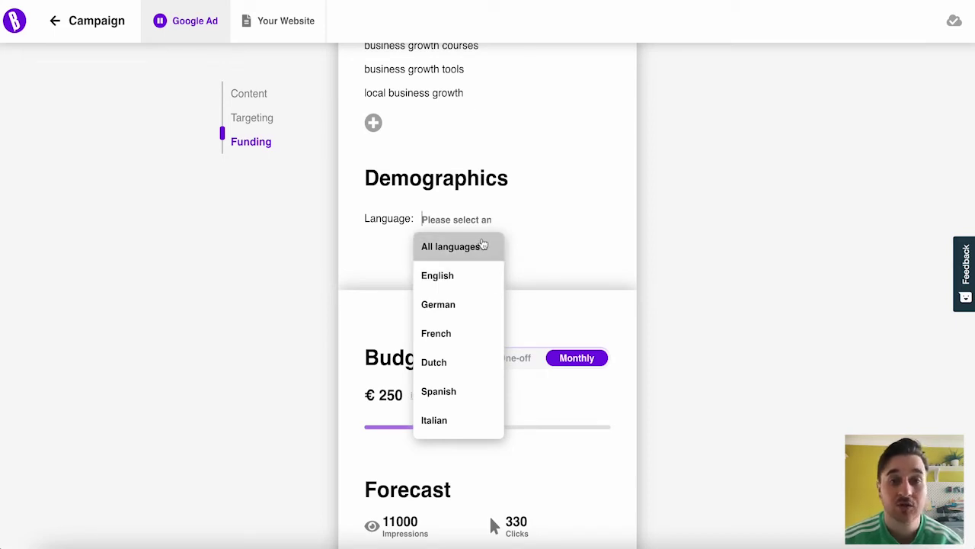
pyautogui.click(476, 278)
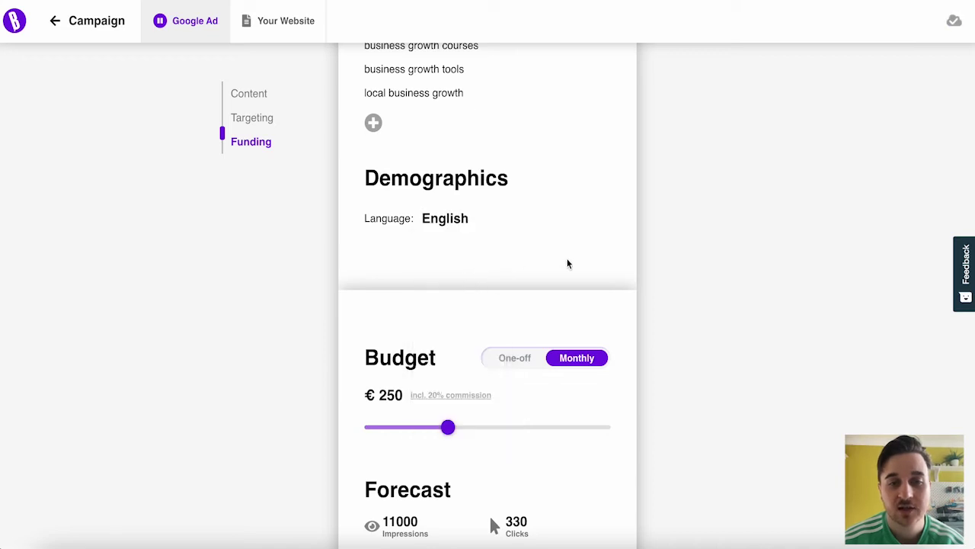
# Switch the budget from monthly to one-off
pyautogui.scroll(-2, 566, 264)
pyautogui.scroll(-1, 567, 263)
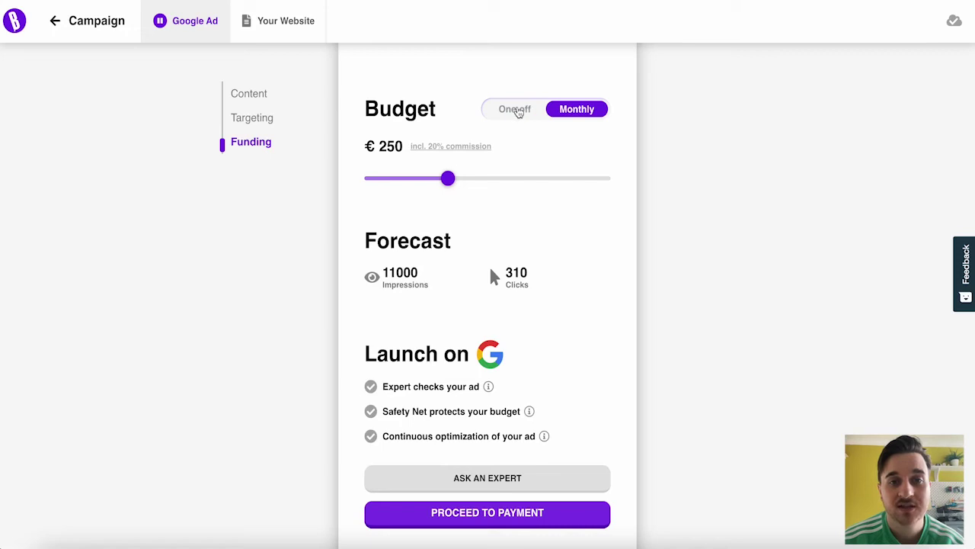
pyautogui.click(517, 111)
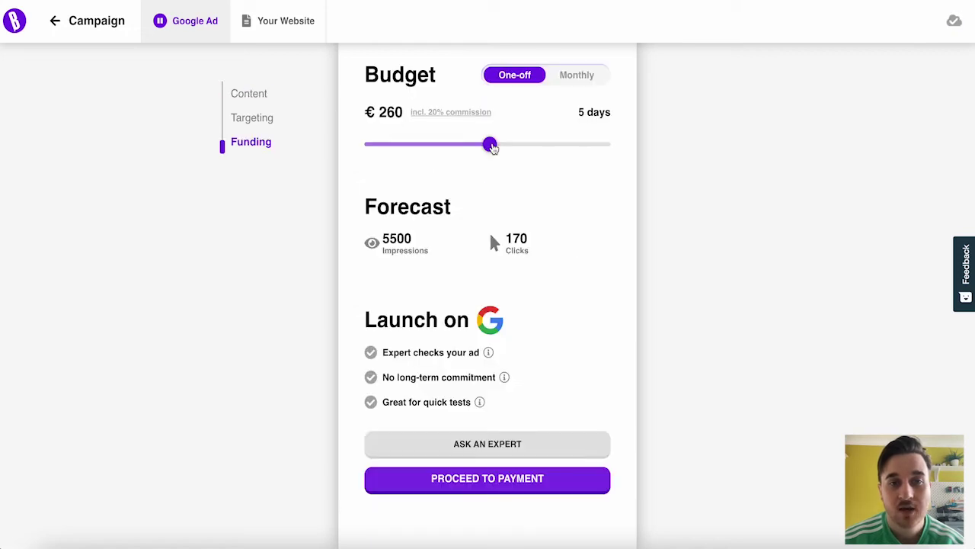
# Lower the one-off budget to €130 for 2 days and view the 20% commission breakdown
pyautogui.moveTo(494, 147); pyautogui.dragTo(609, 152)
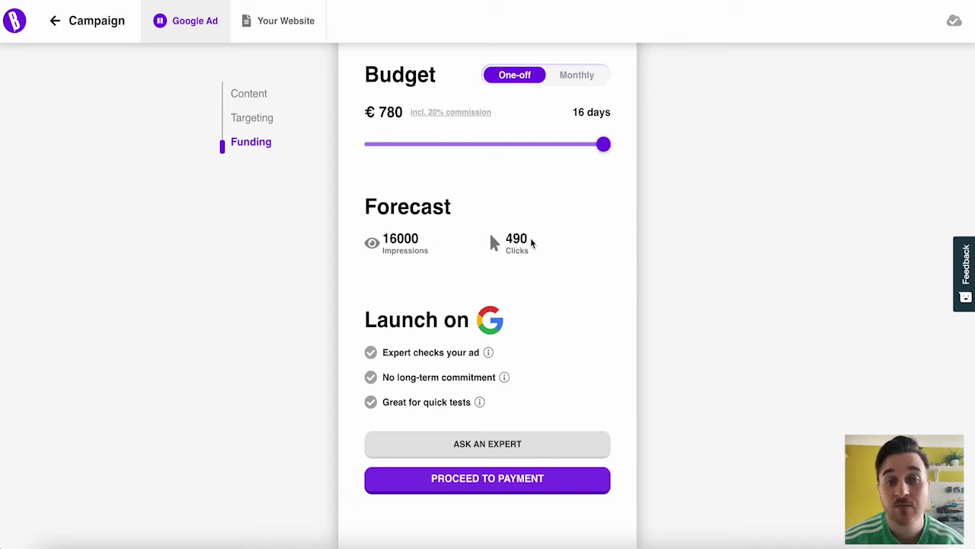
pyautogui.moveTo(603, 144); pyautogui.dragTo(430, 144)
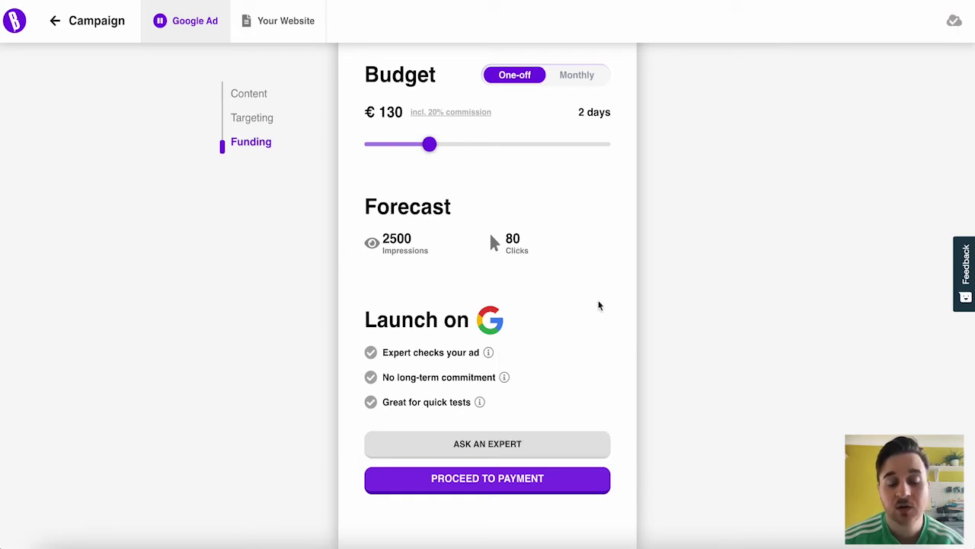
pyautogui.moveTo(491, 357)
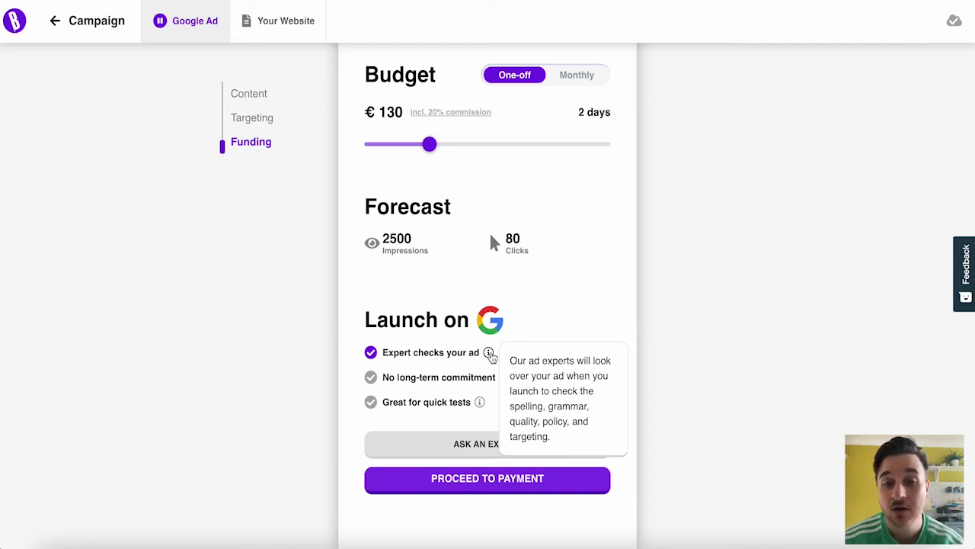
pyautogui.moveTo(505, 380)
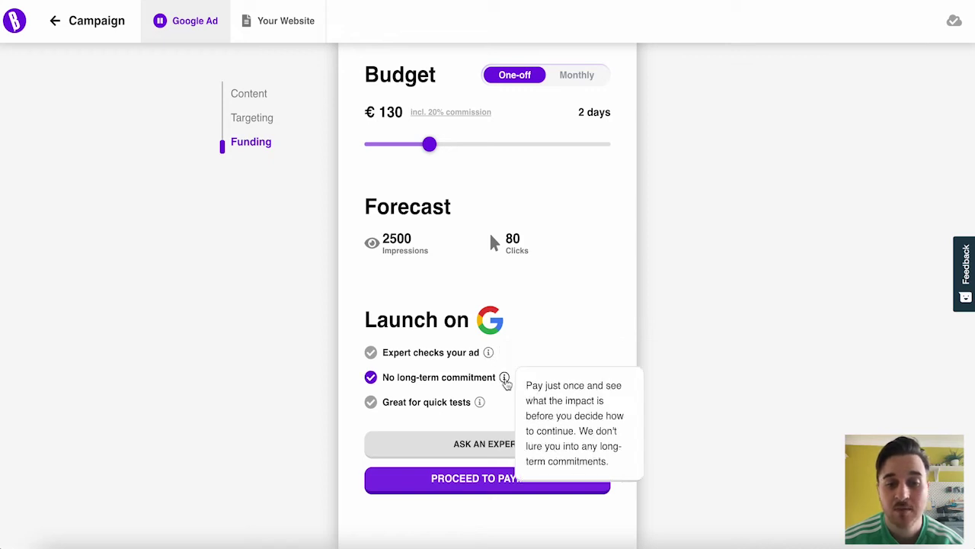
pyautogui.moveTo(479, 406)
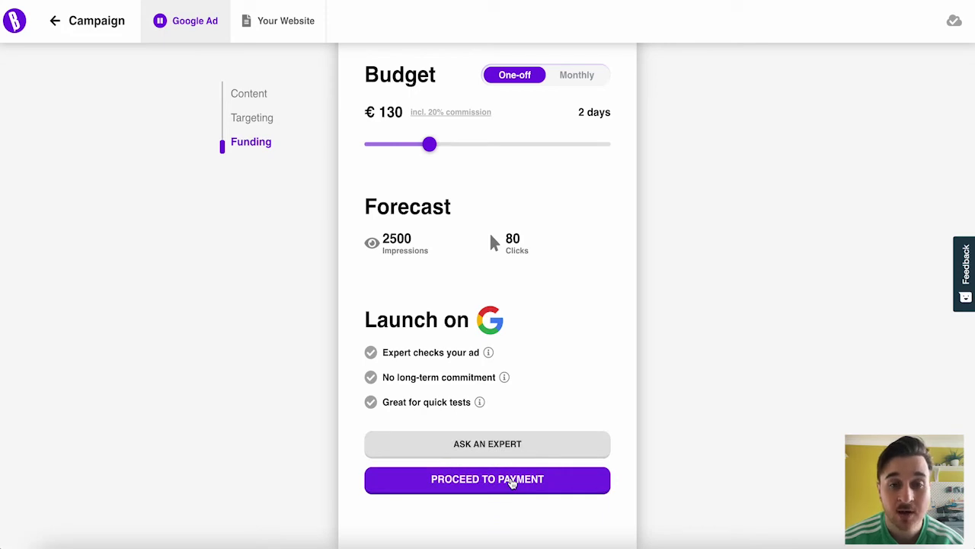
pyautogui.click(429, 114)
# Return to the ad's Content step, then open the campaign's Your Website page
pyautogui.click(201, 24)
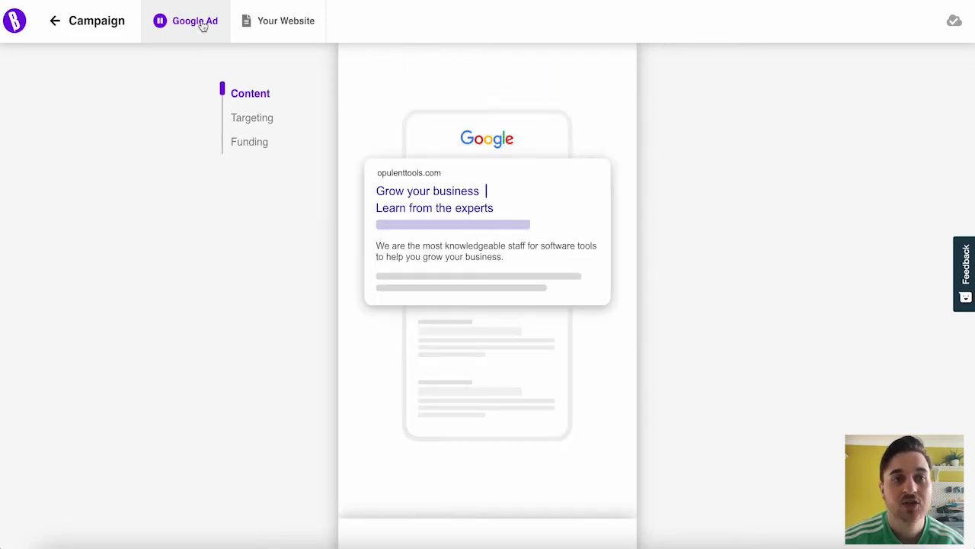
pyautogui.click(285, 23)
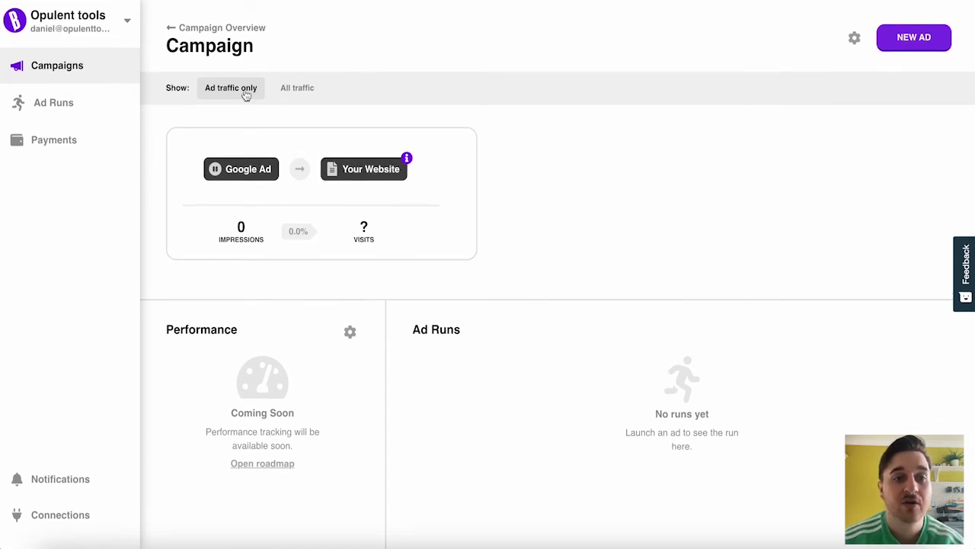
# Toggle the campaign stats between all and ad traffic, open the Google ad, then return
pyautogui.click(288, 93)
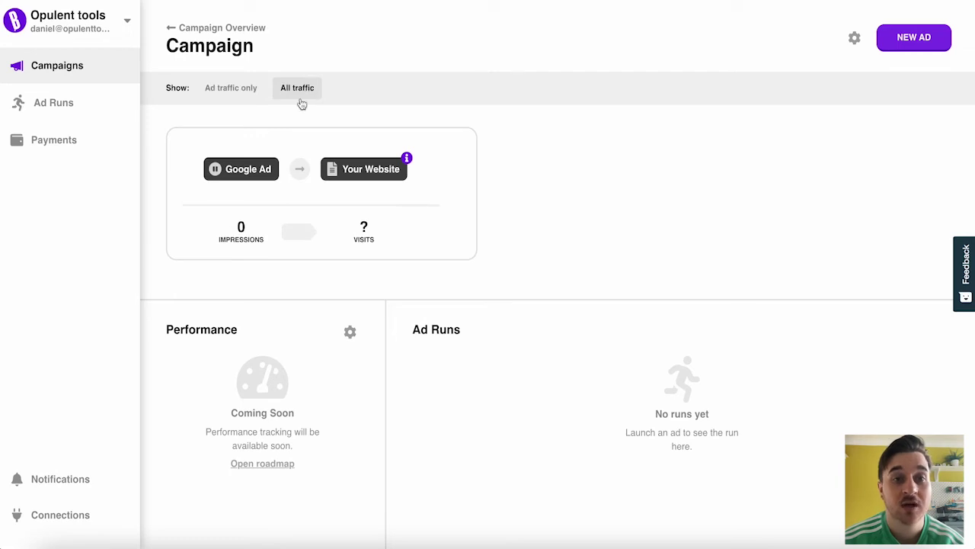
pyautogui.click(233, 93)
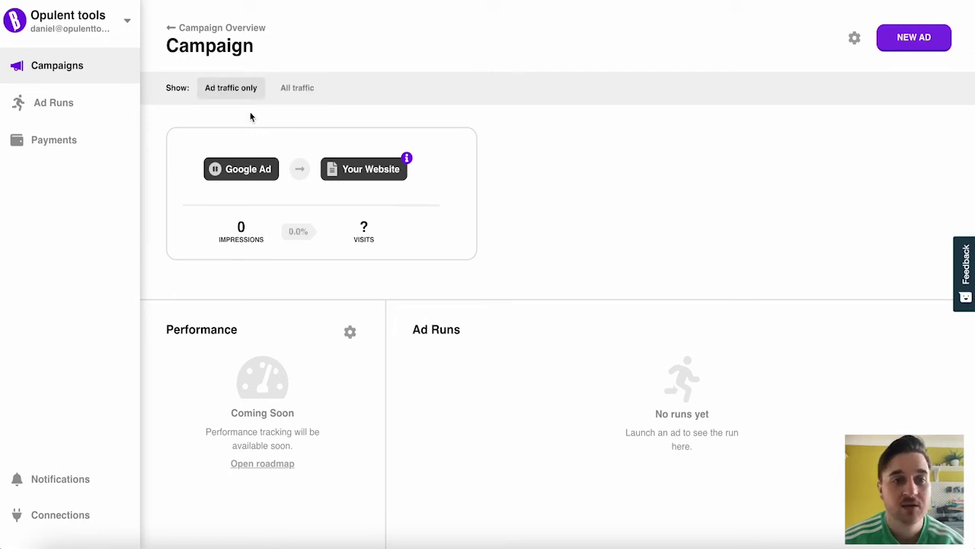
pyautogui.click(242, 169)
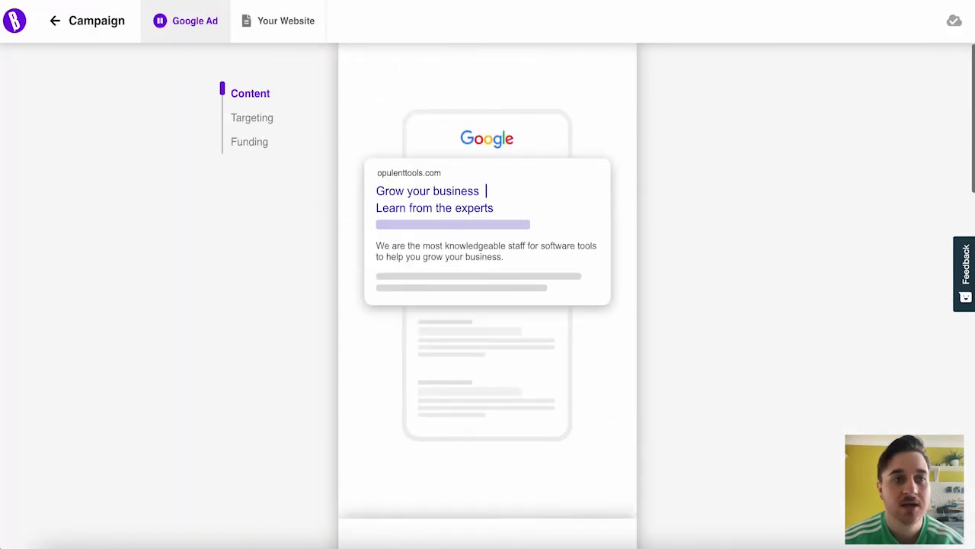
pyautogui.click(55, 20)
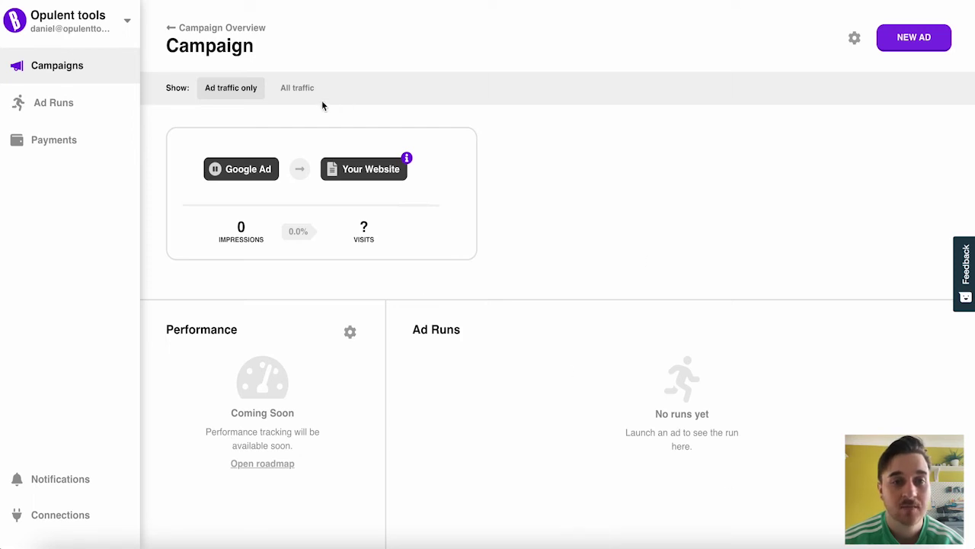
# Browse Ad Runs and Payments, then reopen the existing campaign from Campaigns
pyautogui.click(71, 112)
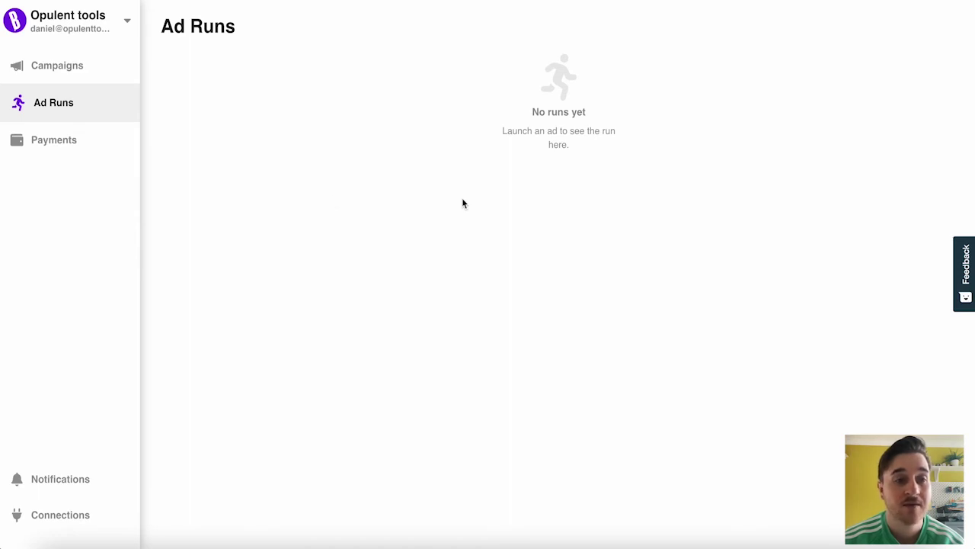
pyautogui.click(68, 143)
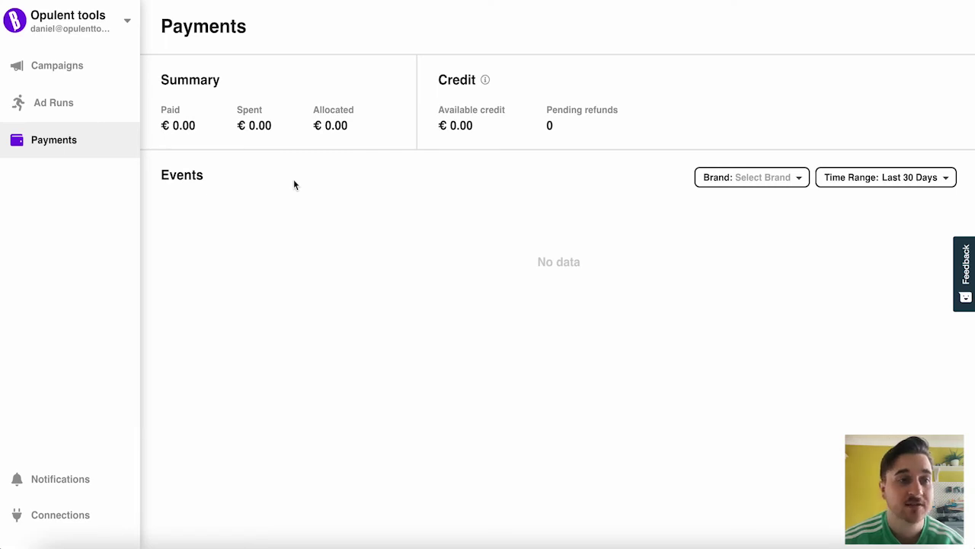
pyautogui.click(57, 67)
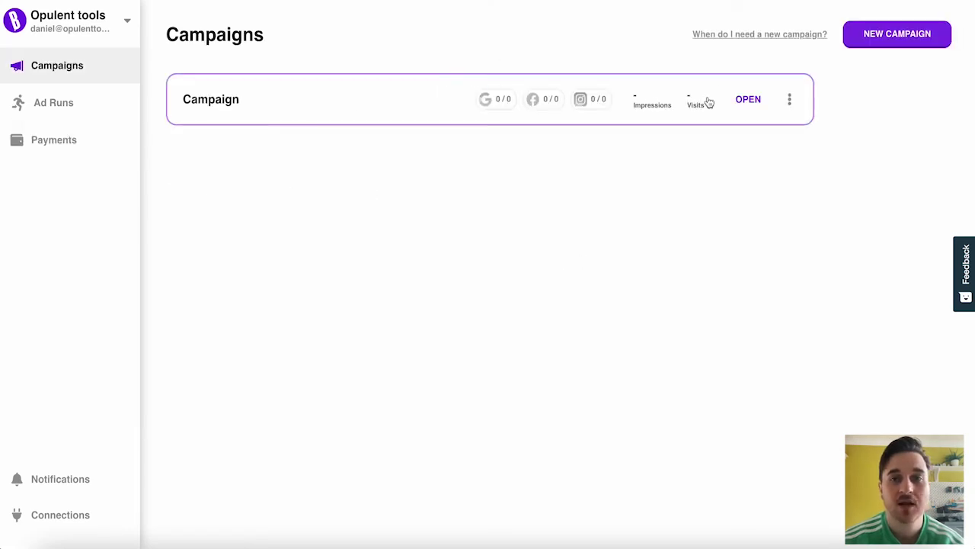
pyautogui.click(748, 102)
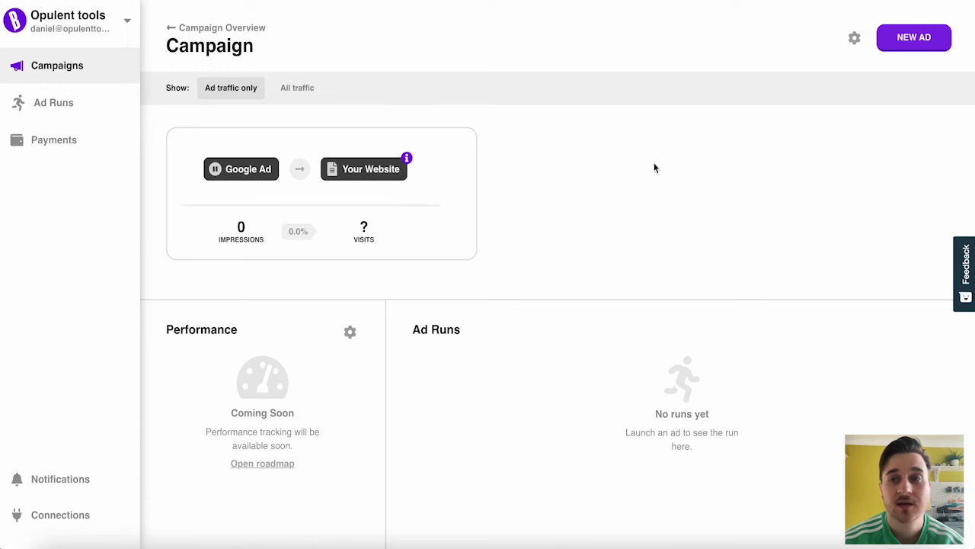
# Add a new ad to the campaign with Instagram as its platform, passing over Facebook
pyautogui.click(908, 39)
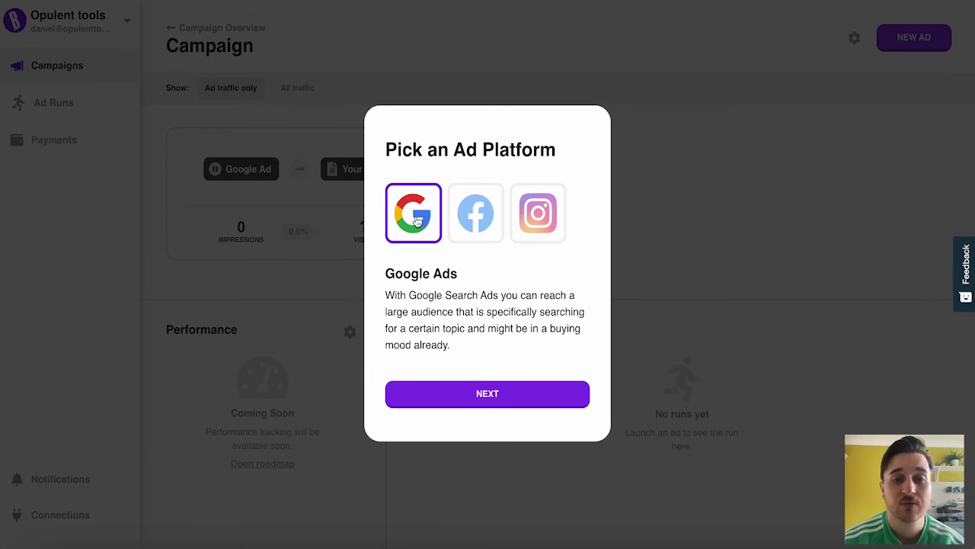
pyautogui.click(485, 215)
pyautogui.click(537, 213)
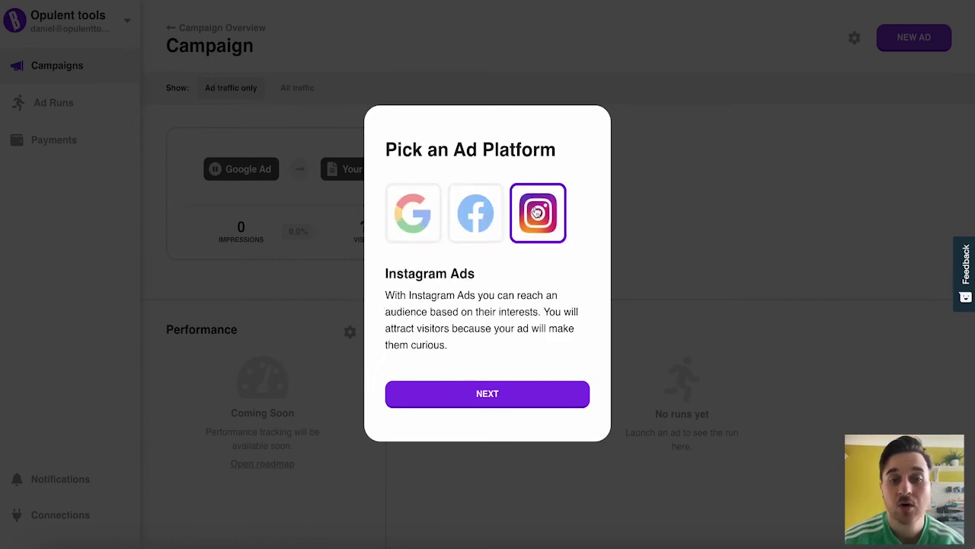
pyautogui.click(487, 396)
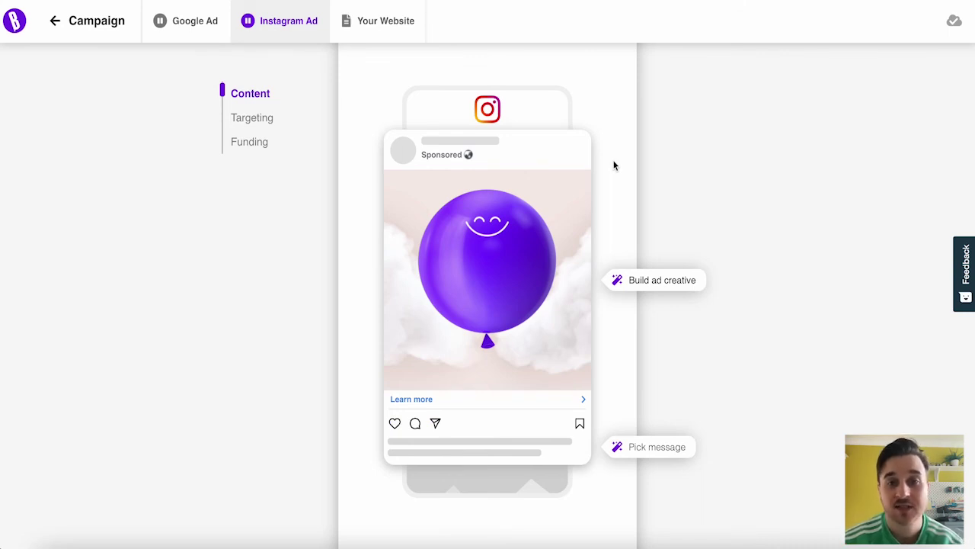
# Pick the yellow-sweater laptop photo from the AI-suggested images for the Instagram creative
pyautogui.click(635, 281)
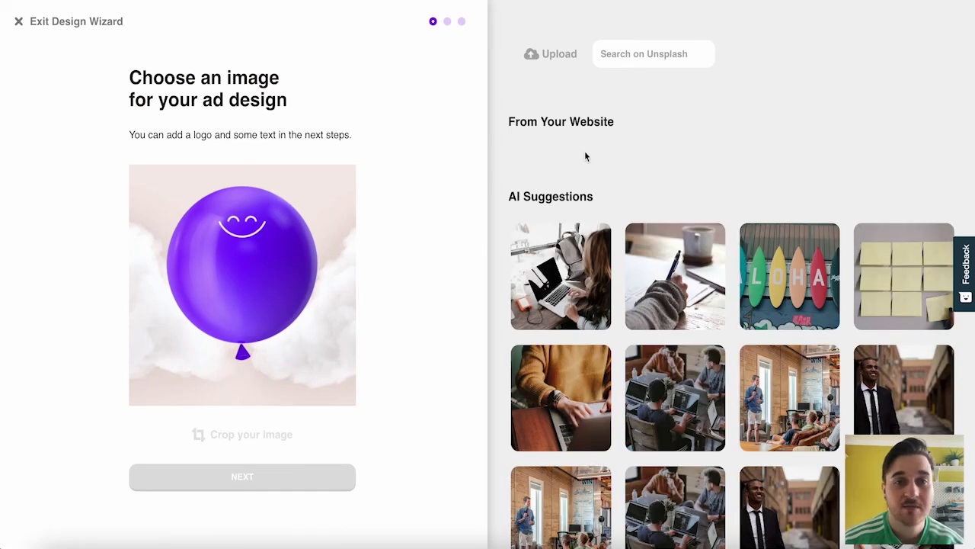
pyautogui.click(570, 277)
pyautogui.scroll(-3, 573, 304)
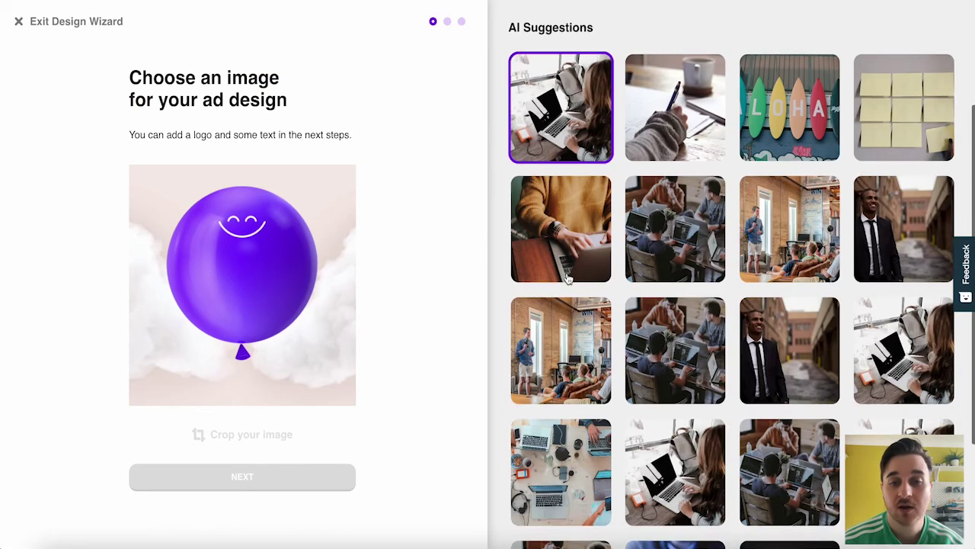
pyautogui.click(575, 326)
pyautogui.click(583, 207)
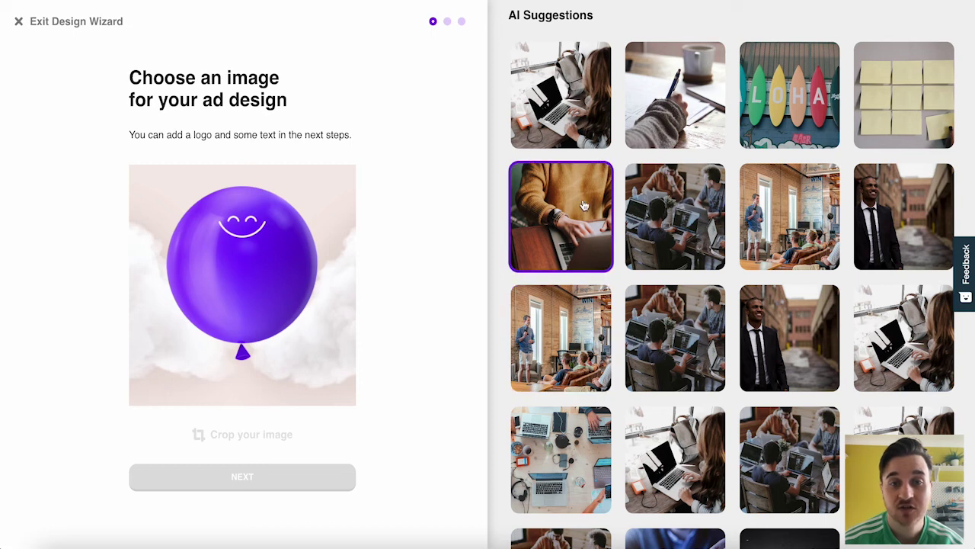
pyautogui.scroll(3, 632, 52)
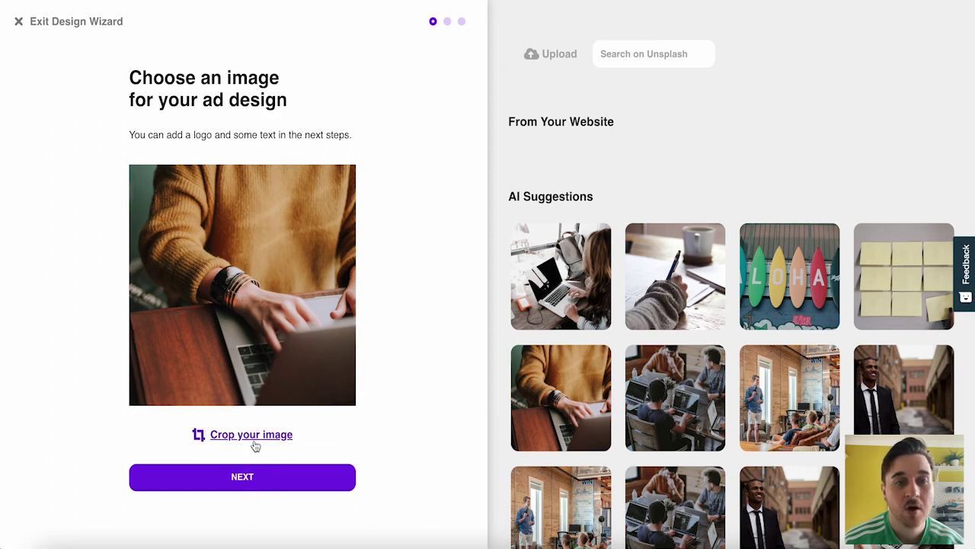
# Use the Image + Text layout with the caption 'Support your local businesses.'
pyautogui.click(272, 477)
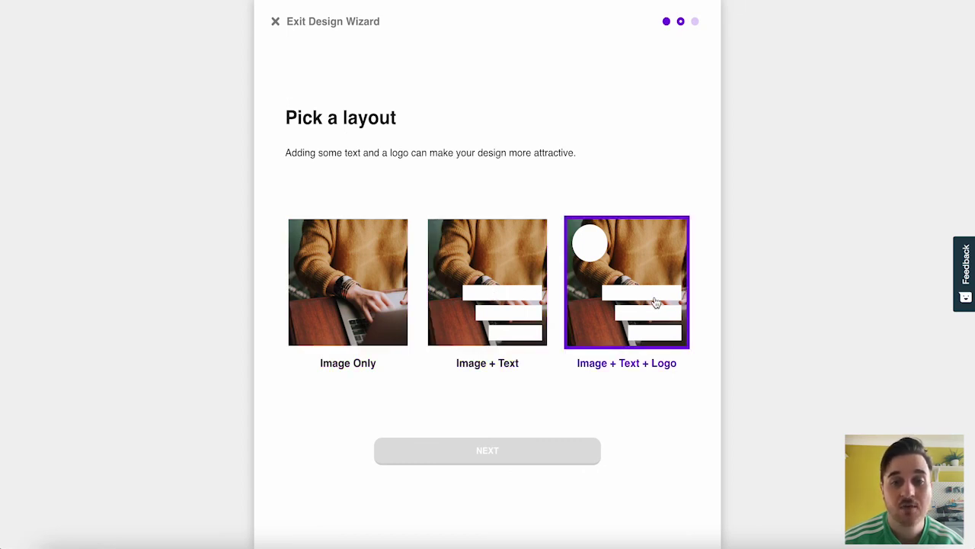
pyautogui.click(494, 284)
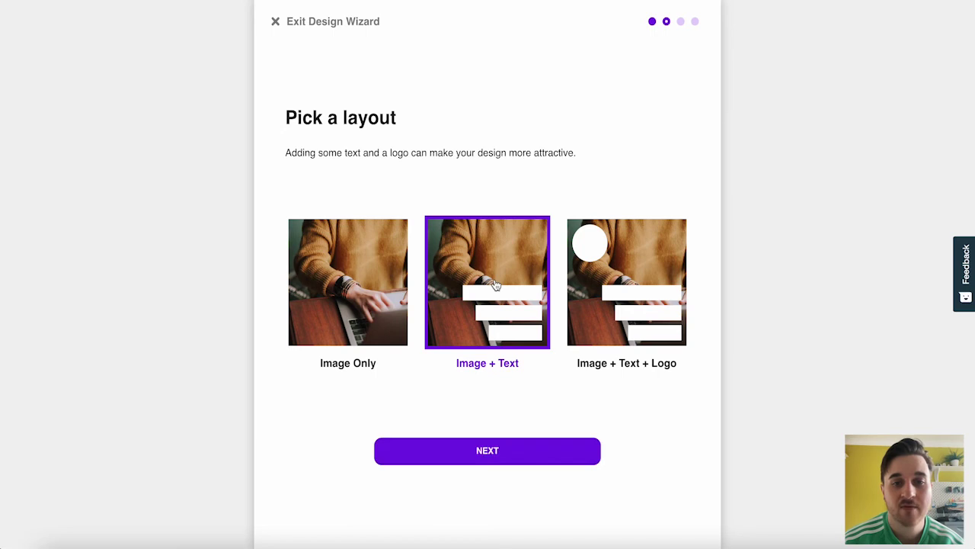
pyautogui.click(500, 452)
pyautogui.click(552, 339)
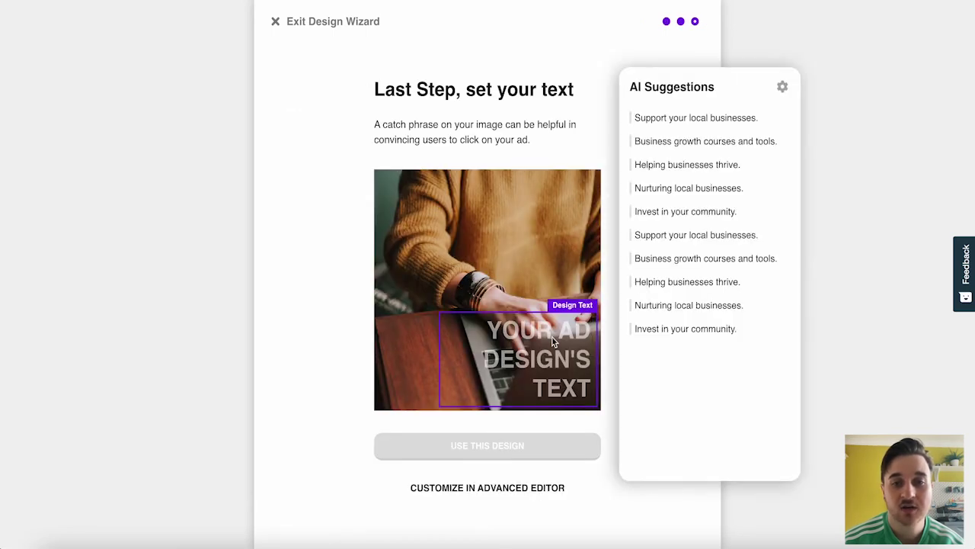
pyautogui.click(701, 118)
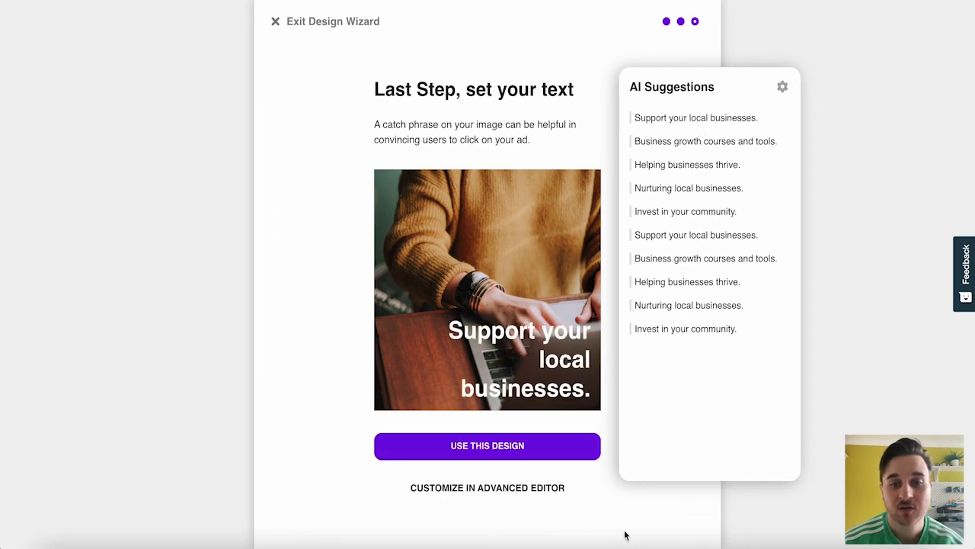
# Apply the finished design, review the Instagram ad's settings, and return to the Campaigns list
pyautogui.click(525, 447)
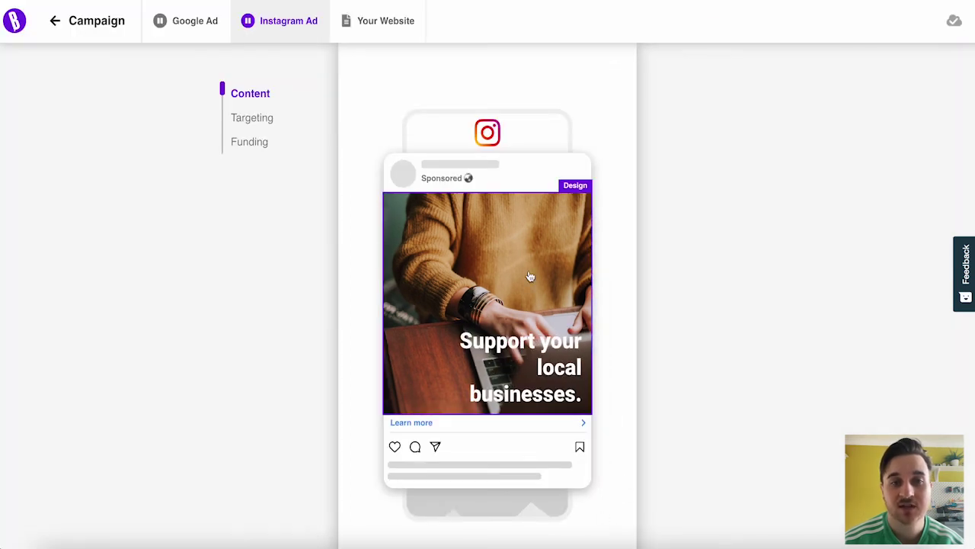
pyautogui.scroll(-2, 511, 343)
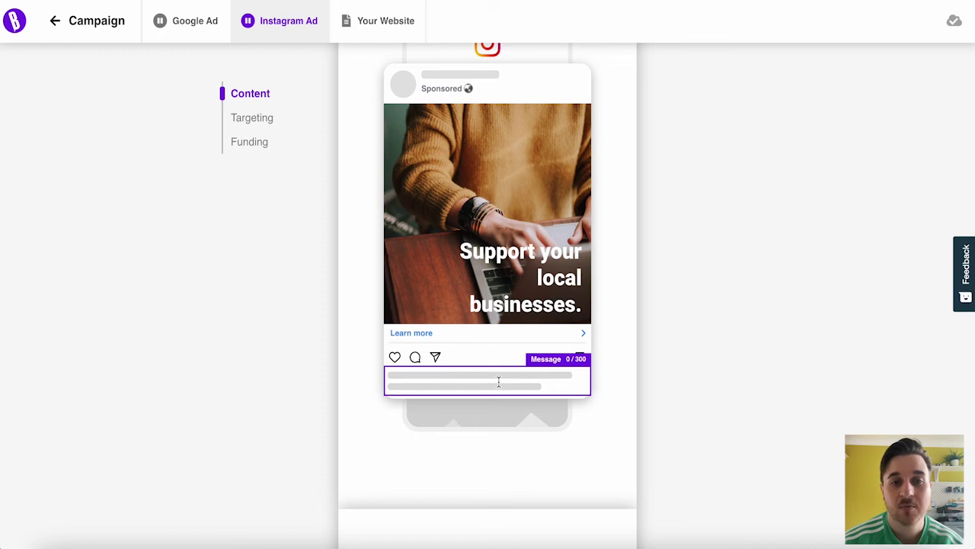
pyautogui.scroll(-5, 499, 381)
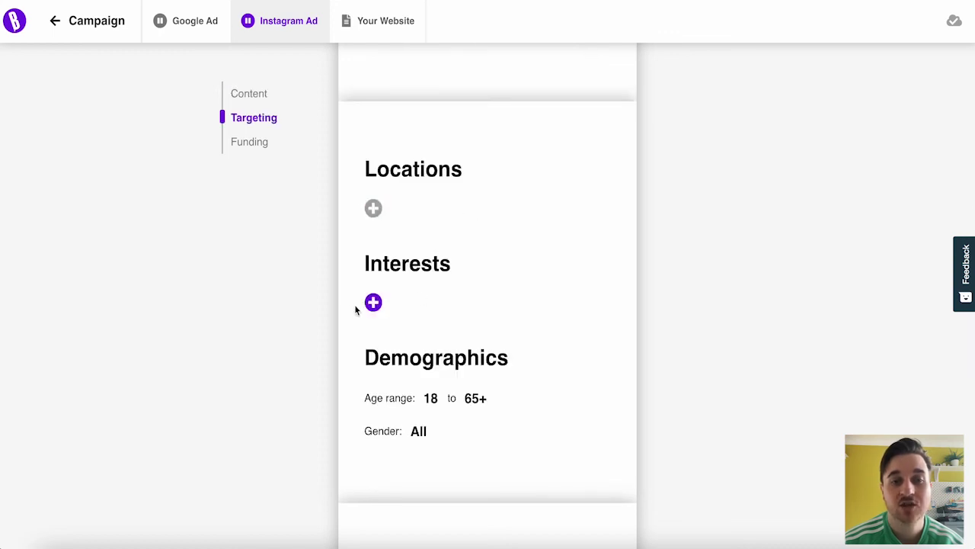
pyautogui.scroll(-1, 416, 405)
pyautogui.scroll(-6, 416, 404)
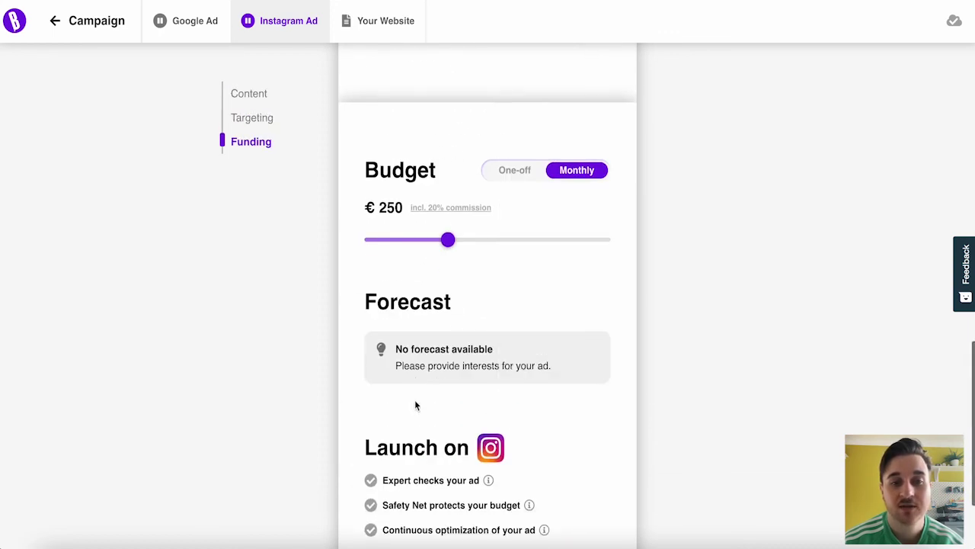
pyautogui.scroll(10, 419, 160)
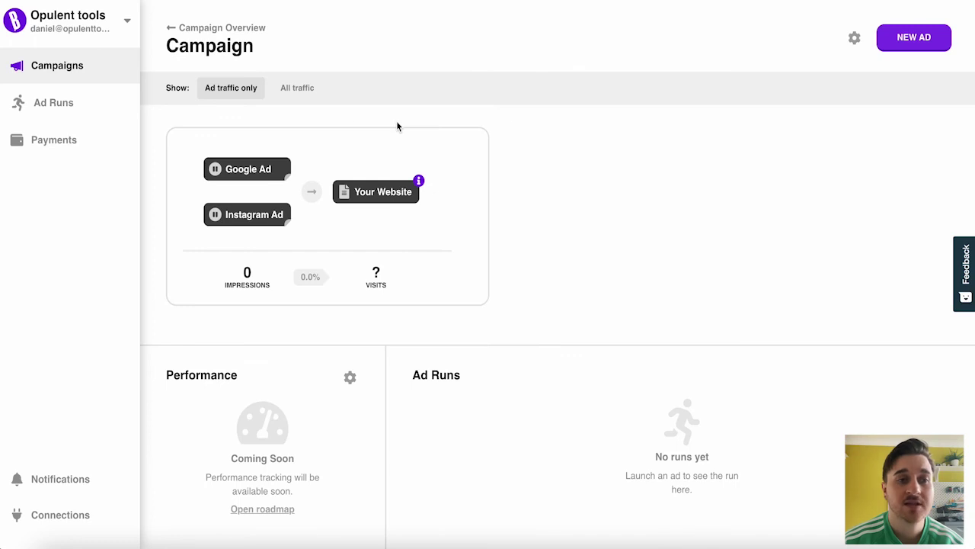
pyautogui.click(54, 67)
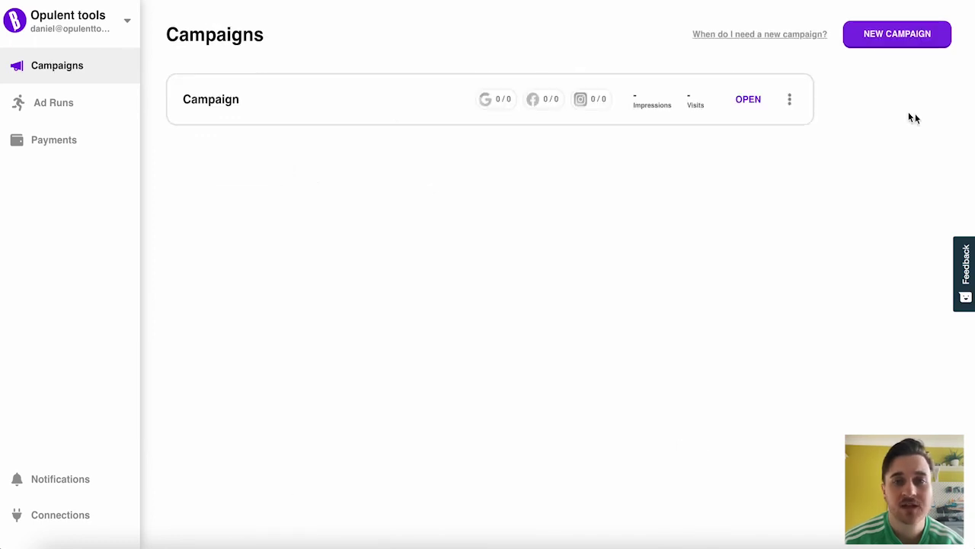
pyautogui.click(907, 42)
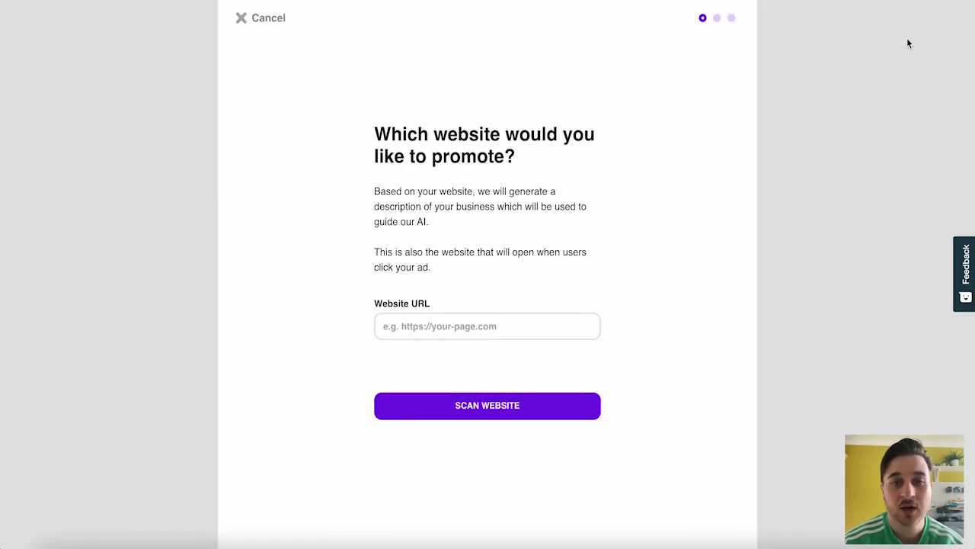